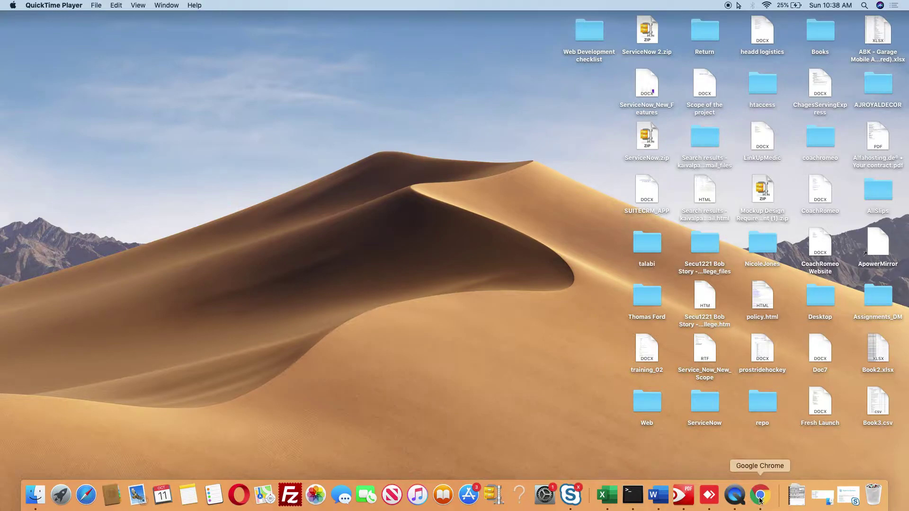
- Launch Google Chrome from the Dock
click(760, 496)
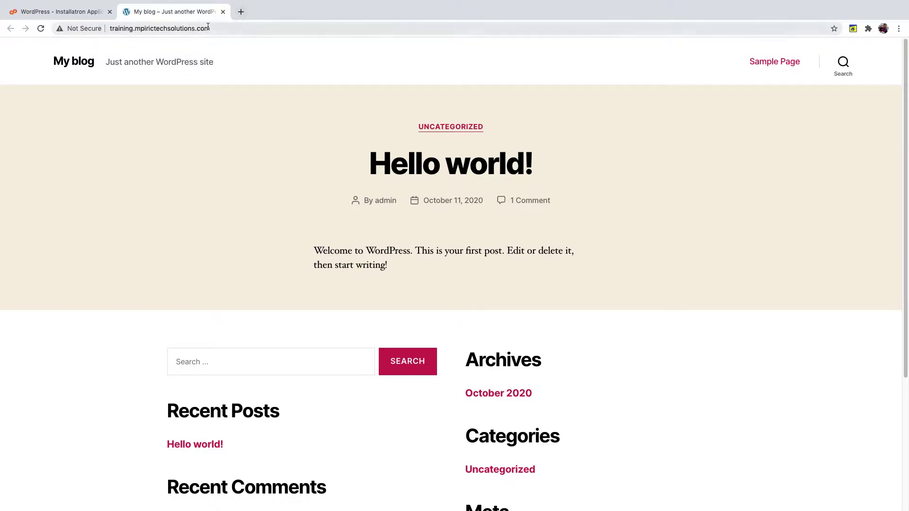
- Load the site's address with 'wp-admin' appended in a new tab
click(220, 28)
key(super+c)
click(240, 13)
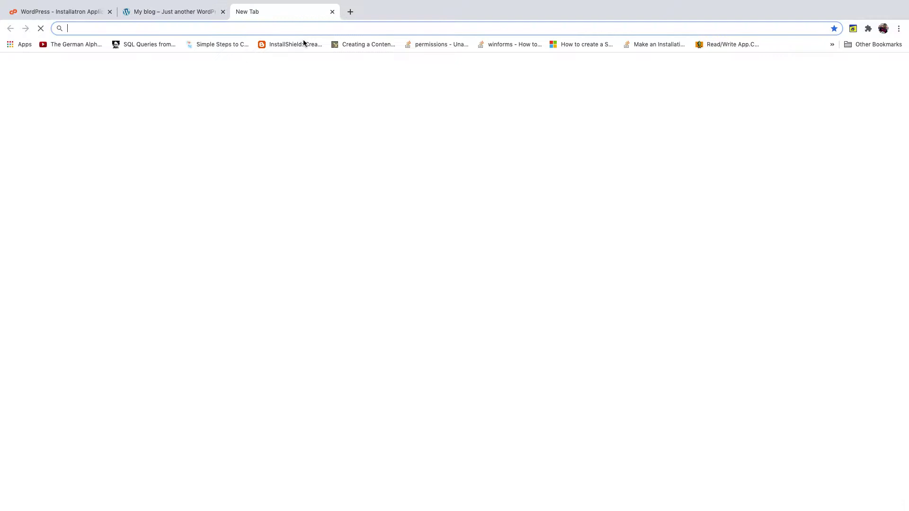
key(super+v)
text(wp-a)
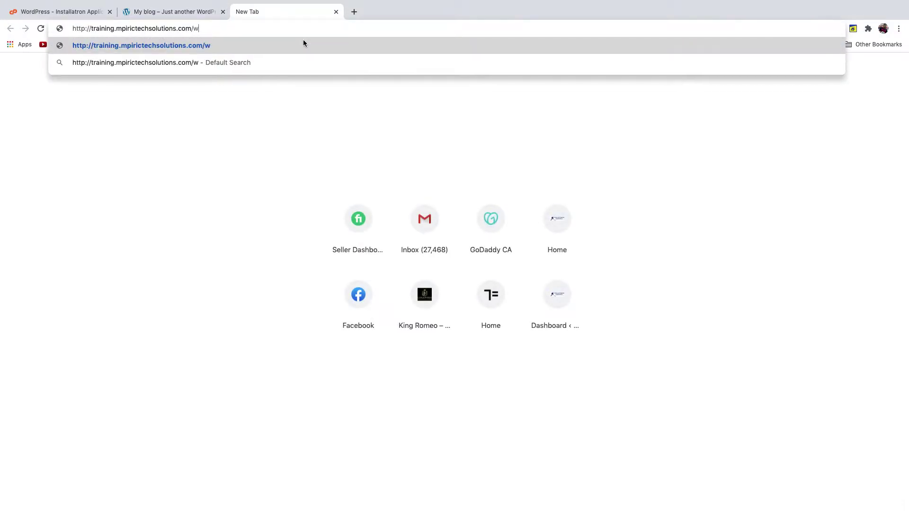
text(dmin)
key(Return)
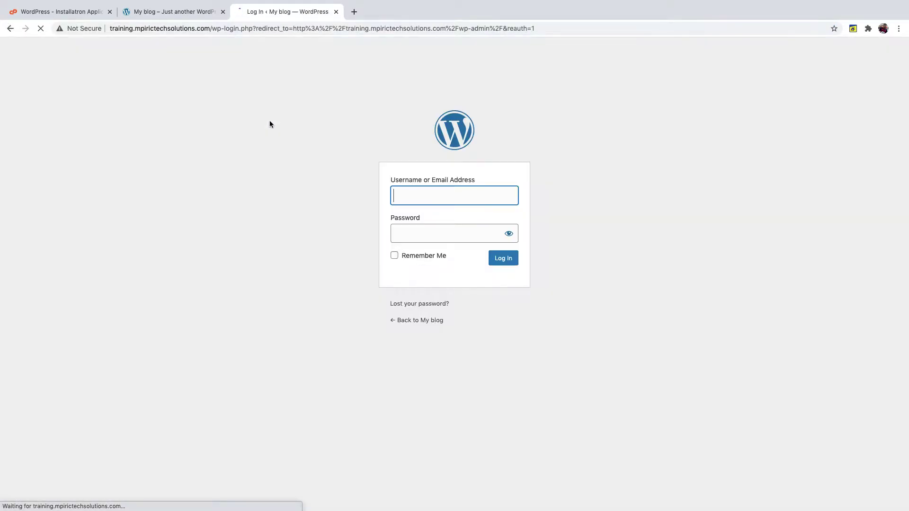
- Log in with the admin username and password
text(Admin)
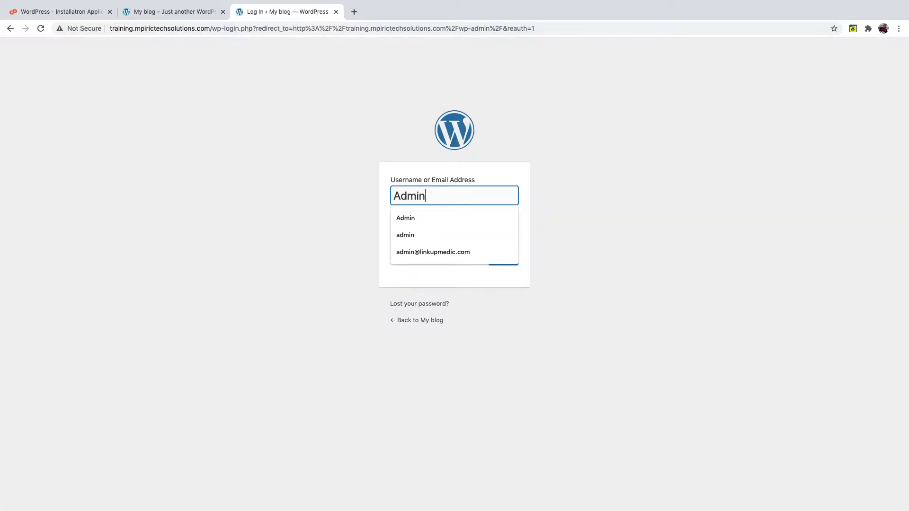
key(Tab)
text(ad)
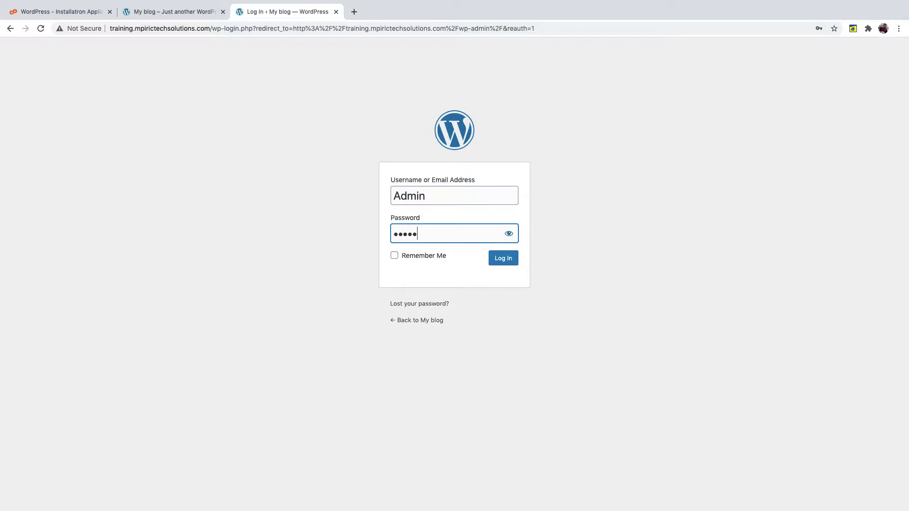
key(Return)
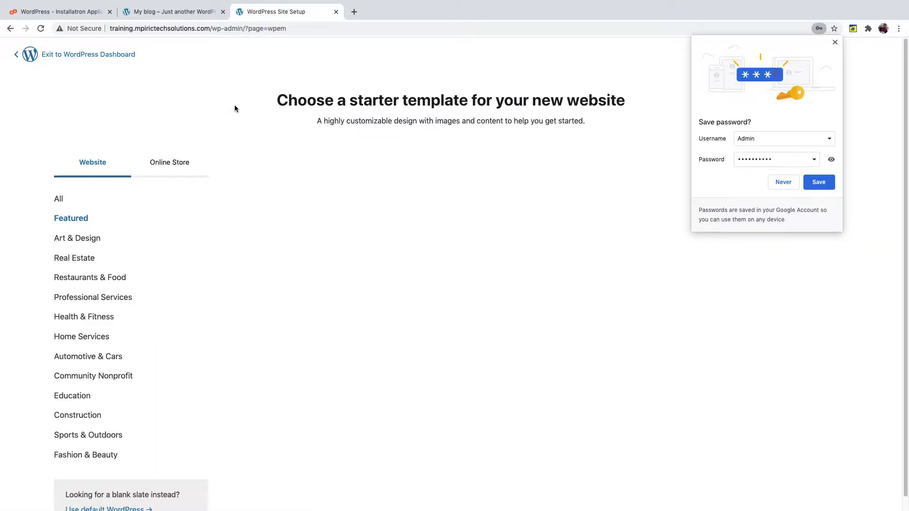
- Decline password saving and exit the template chooser via Yes, I'm Sure and Submit and Exit
click(783, 184)
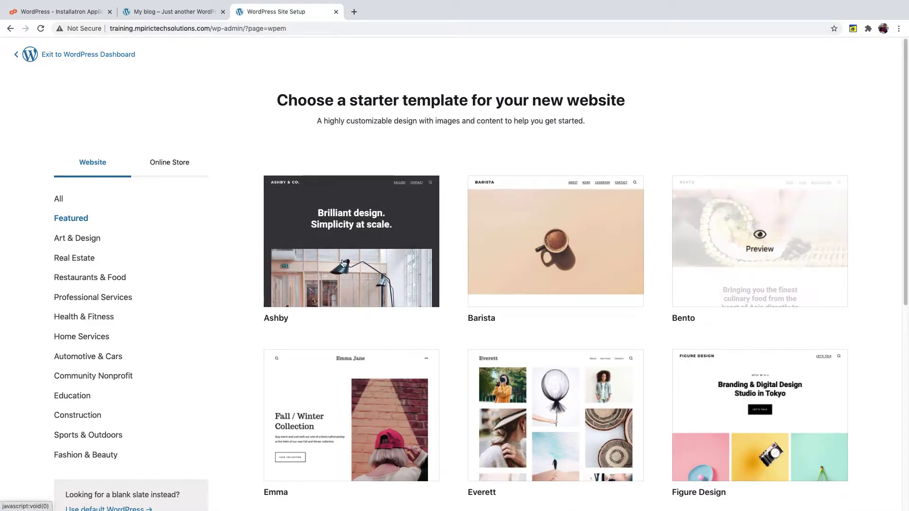
click(80, 55)
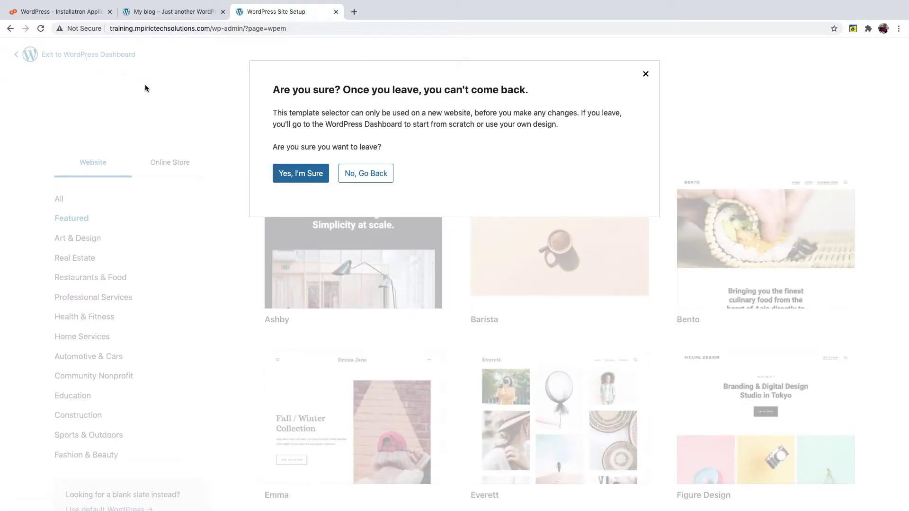
click(284, 174)
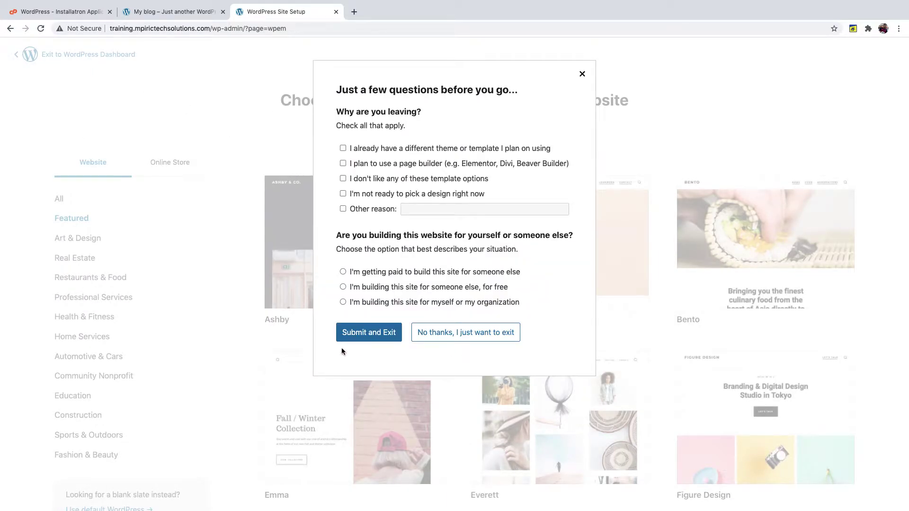
click(371, 334)
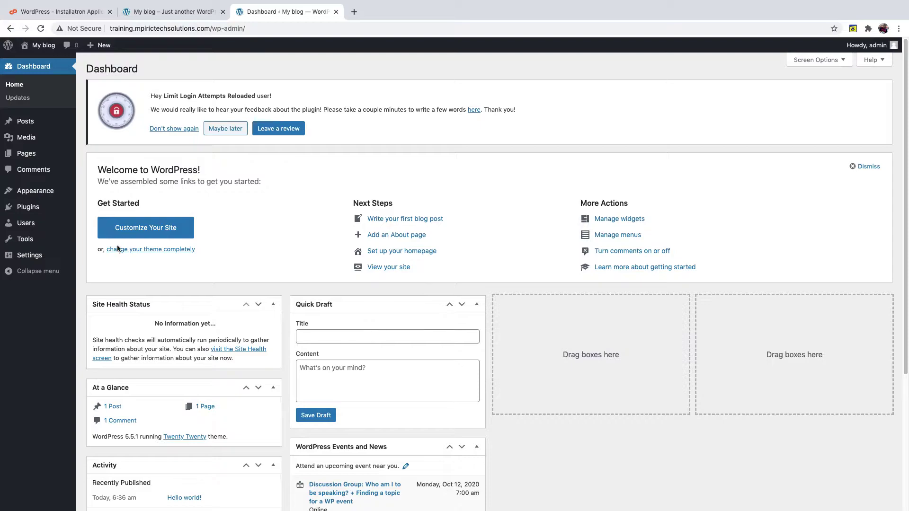
- Search Add New Plugins for 'elementor', then move to Appearance > Themes
mouse_move(30, 207)
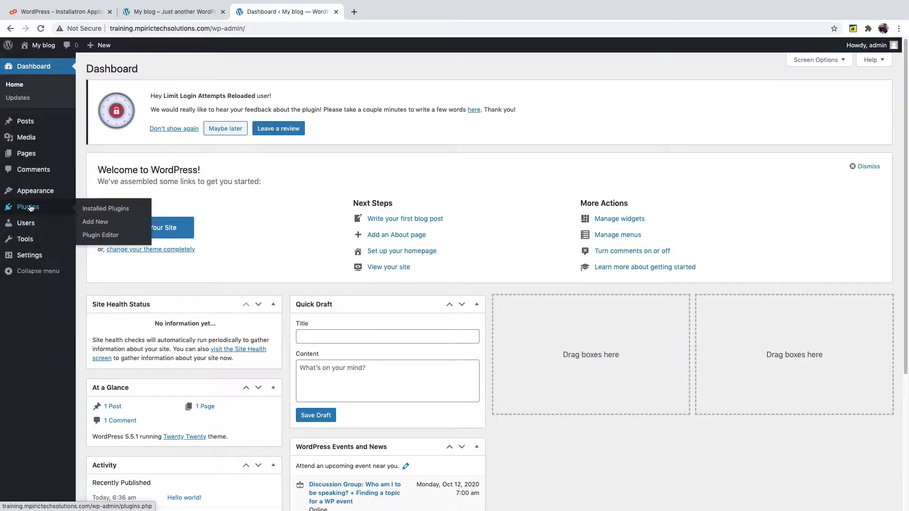
click(100, 226)
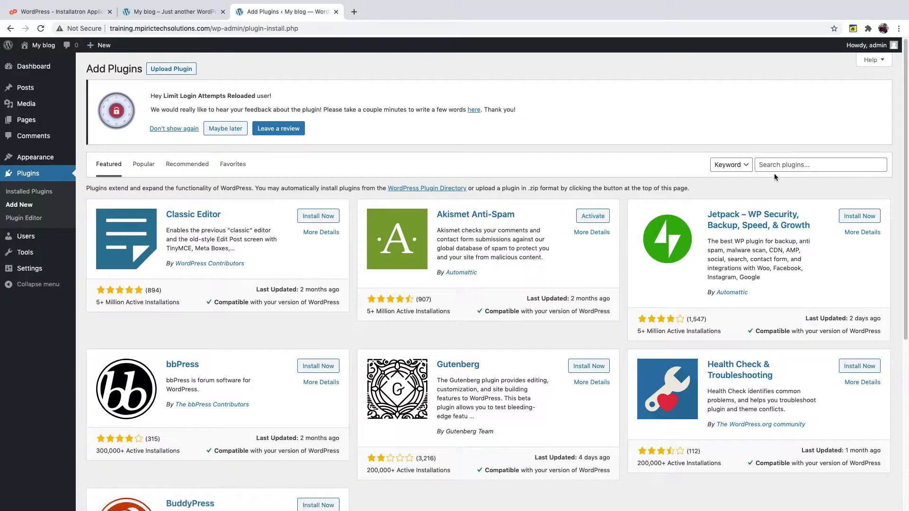
click(775, 166)
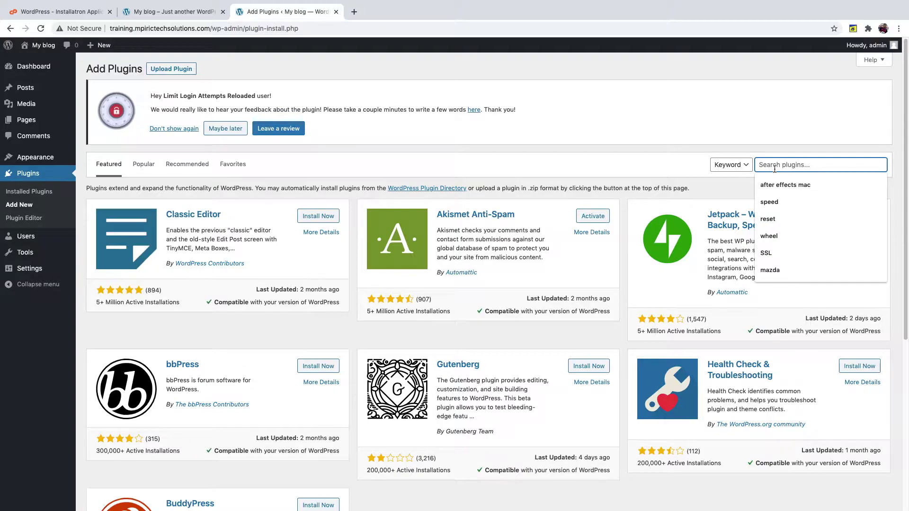
text(Elem)
key(Down)
key(Return)
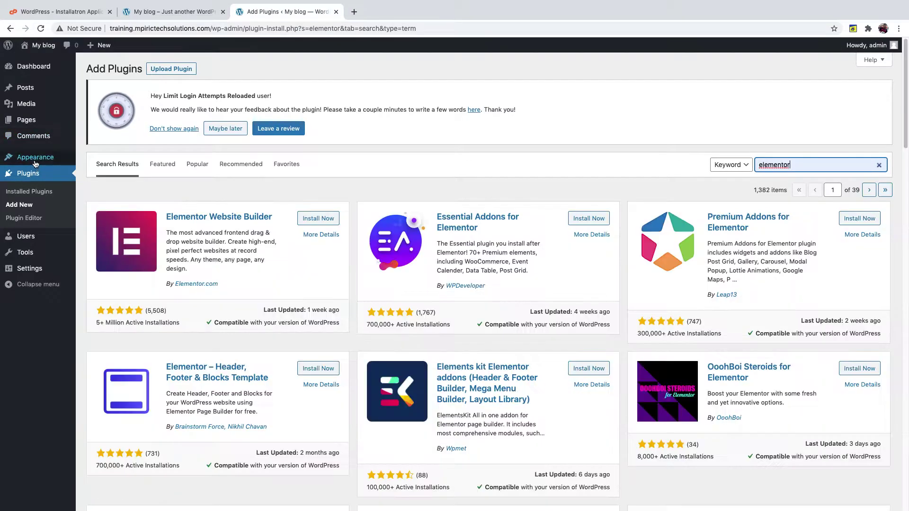
mouse_move(37, 161)
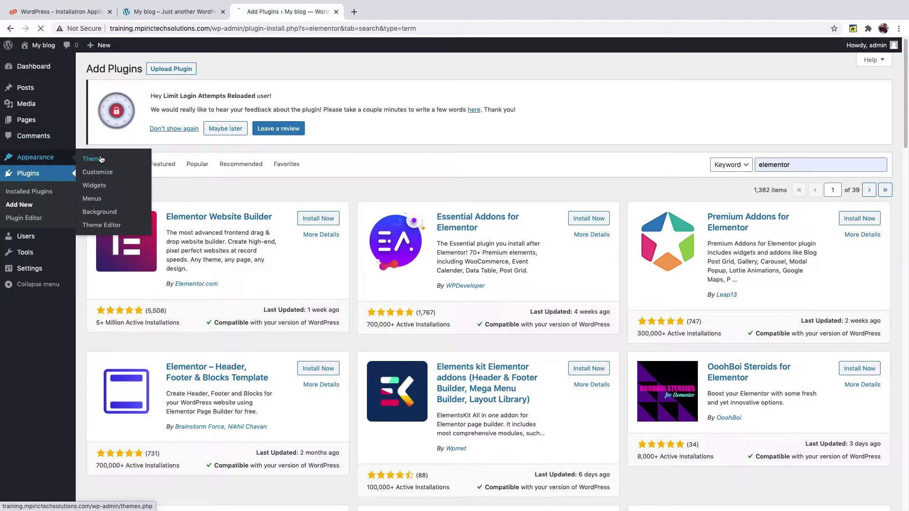
click(117, 155)
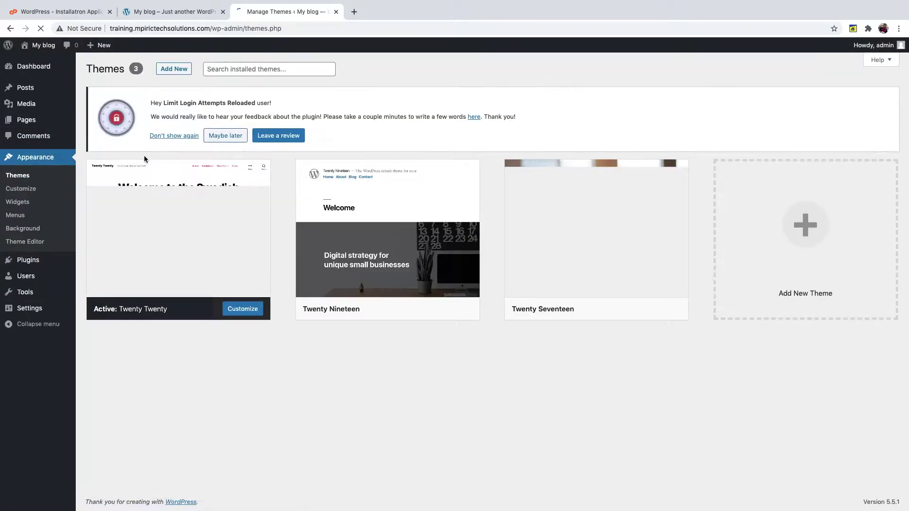
- Install and activate the Astra theme, then open its starter templates link in a new tab
click(174, 69)
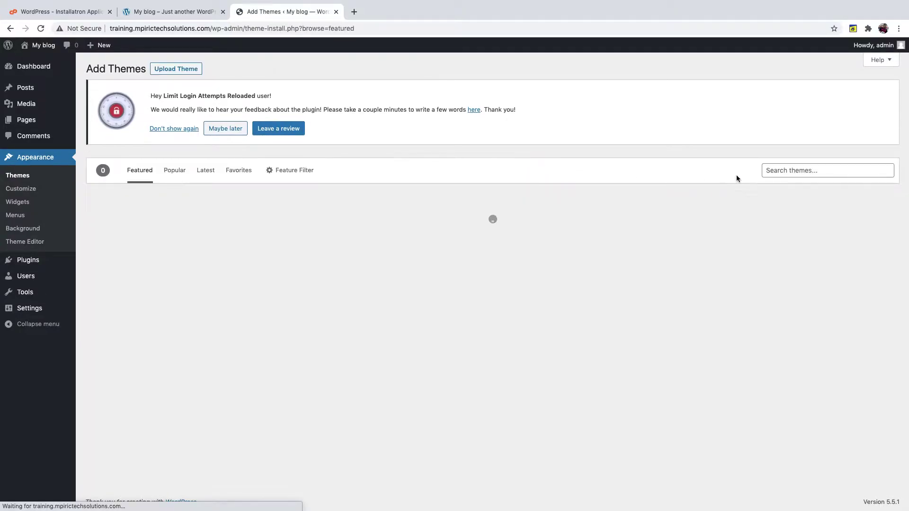
click(792, 171)
text(As)
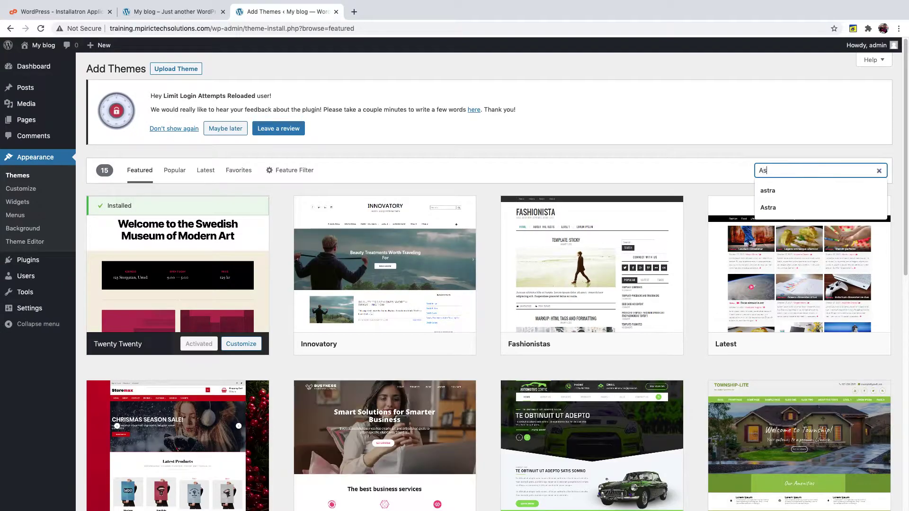
text(tra)
key(Return)
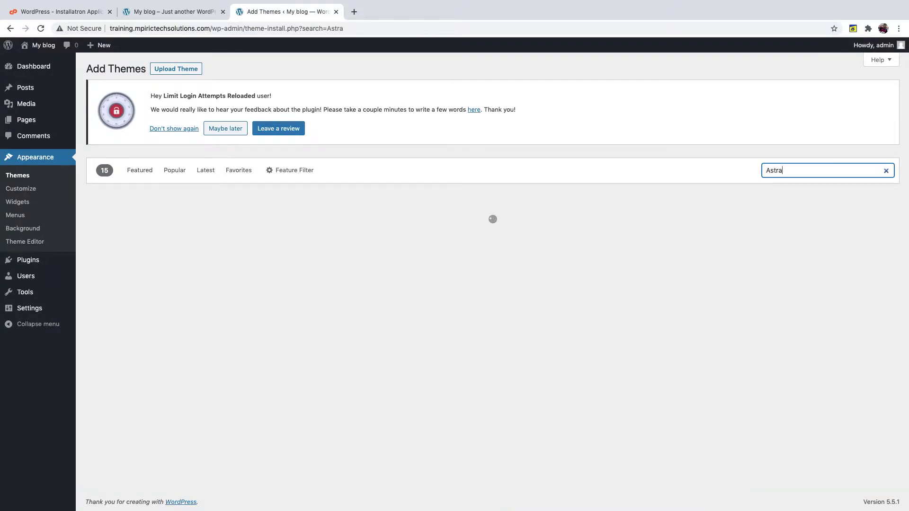
click(209, 345)
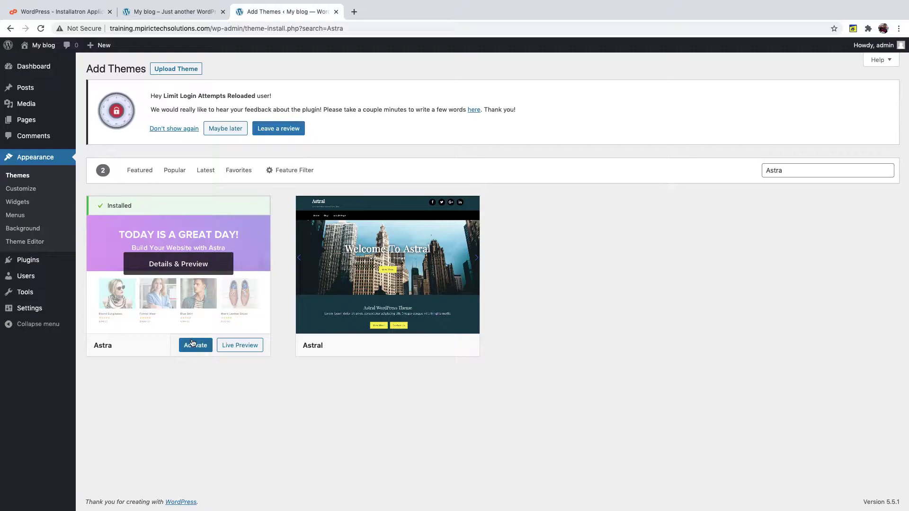
click(200, 345)
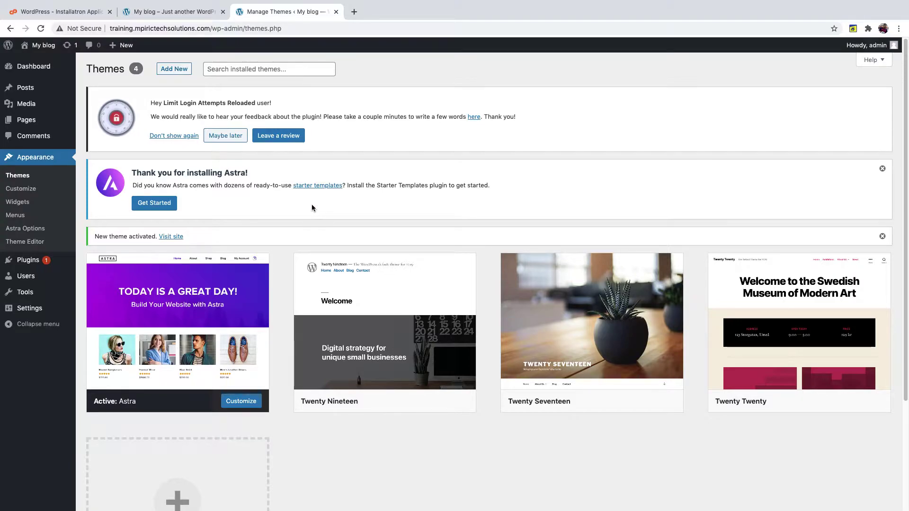
right_click(317, 186)
click(337, 191)
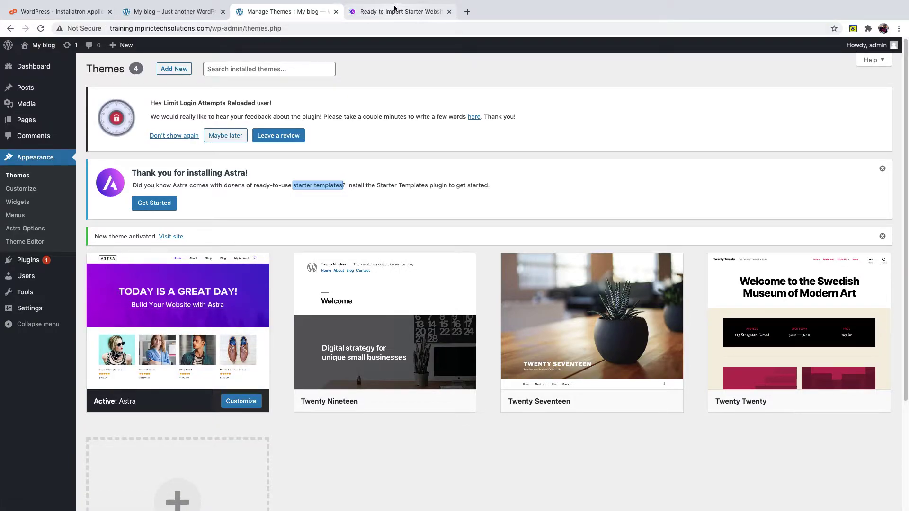
- Switch to the starter templates tab and browse the template gallery
click(395, 8)
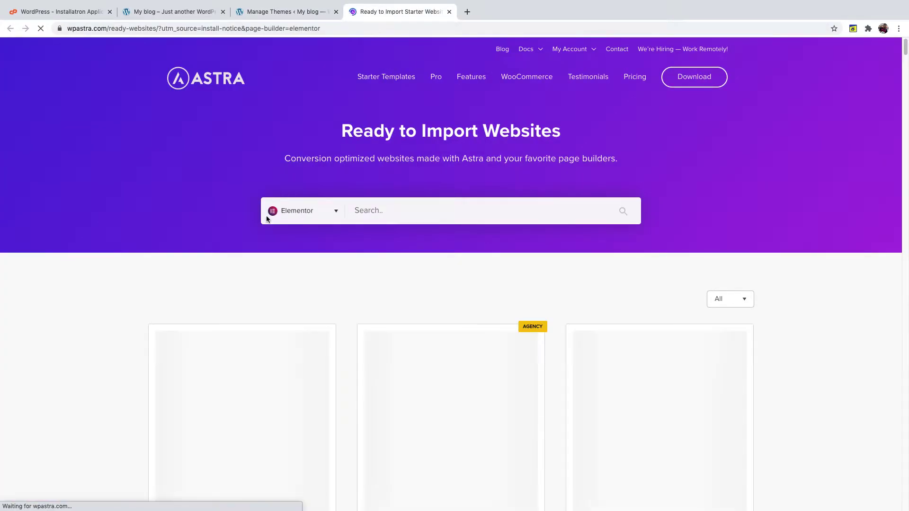
scroll(238, 208, down, 3)
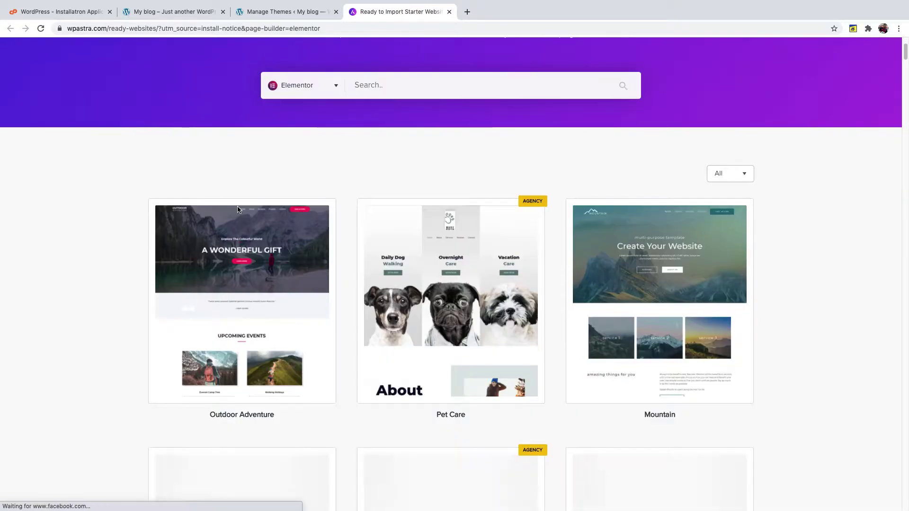
scroll(238, 208, down, 1)
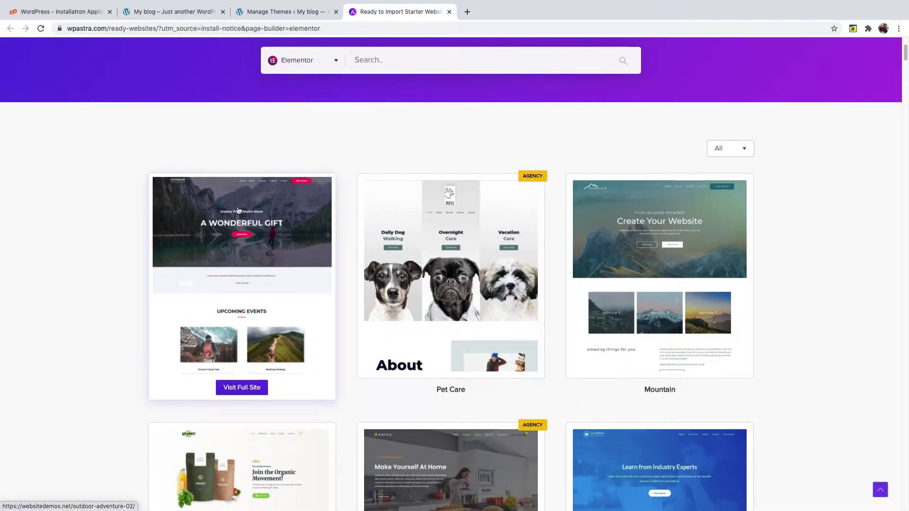
scroll(237, 210, down, 2)
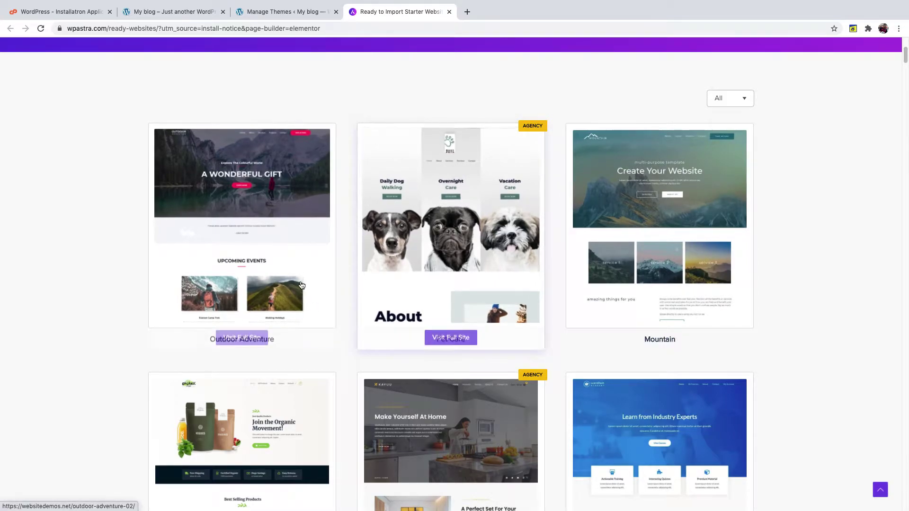
scroll(301, 284, down, 6)
scroll(299, 265, up, 12)
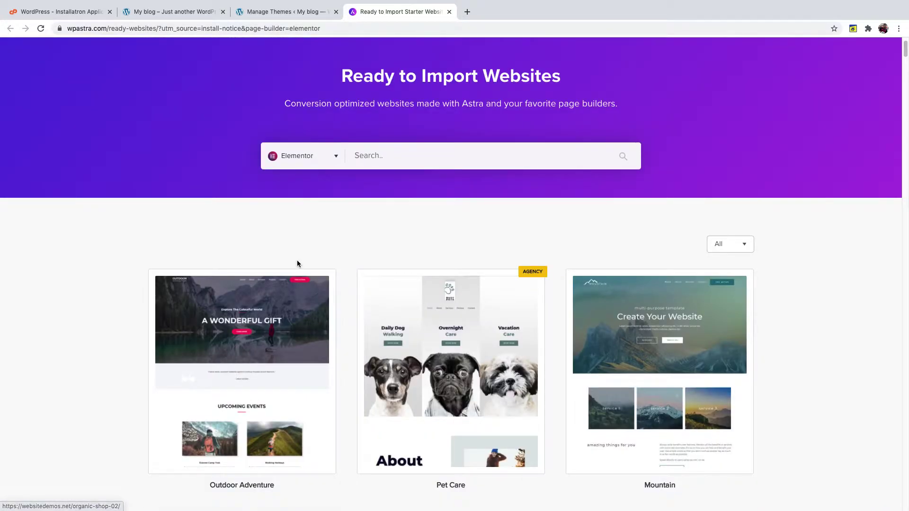
- Filter the templates to the Elementor page builder and Free type
click(333, 159)
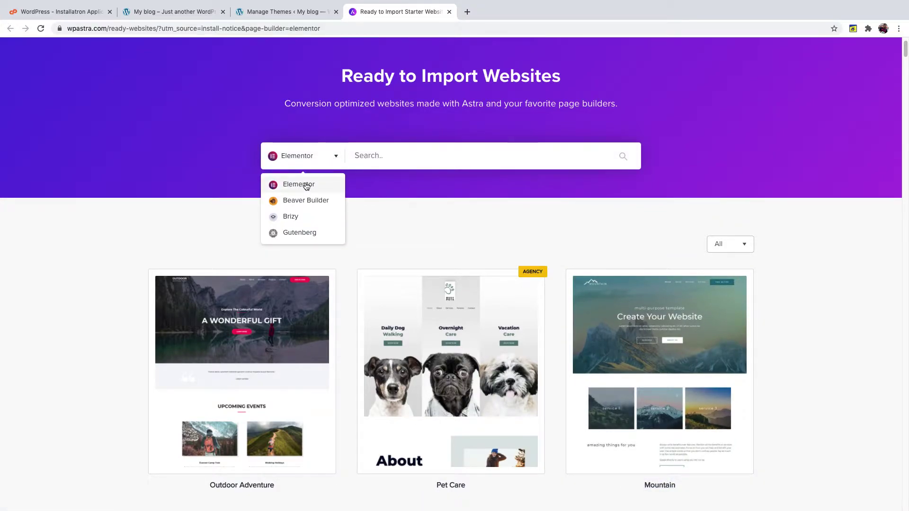
click(305, 187)
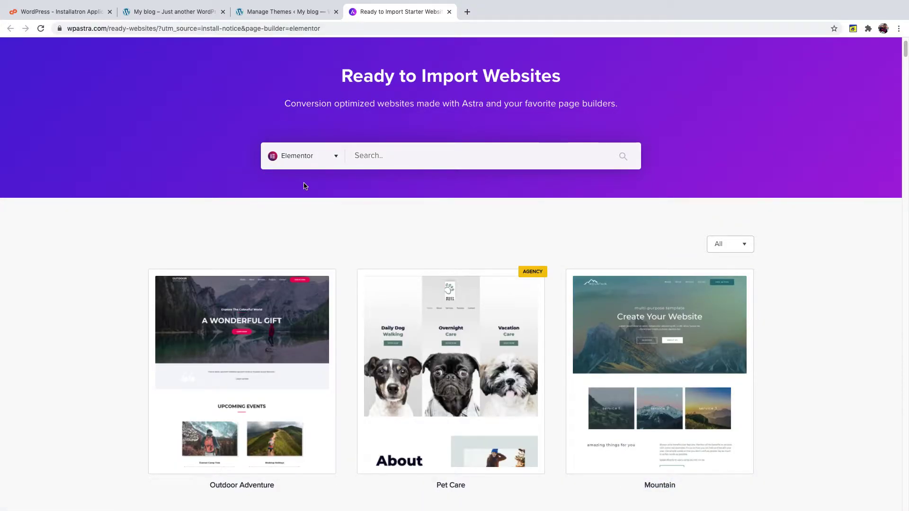
click(734, 246)
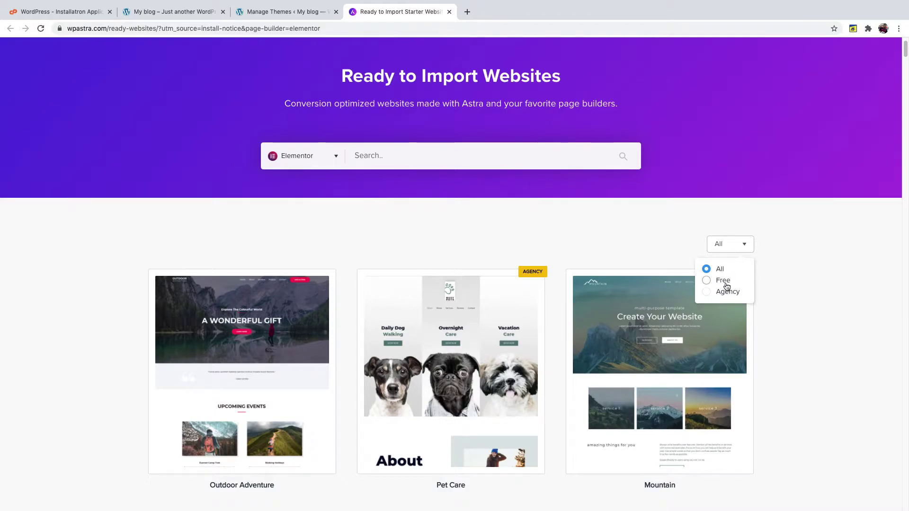
click(726, 283)
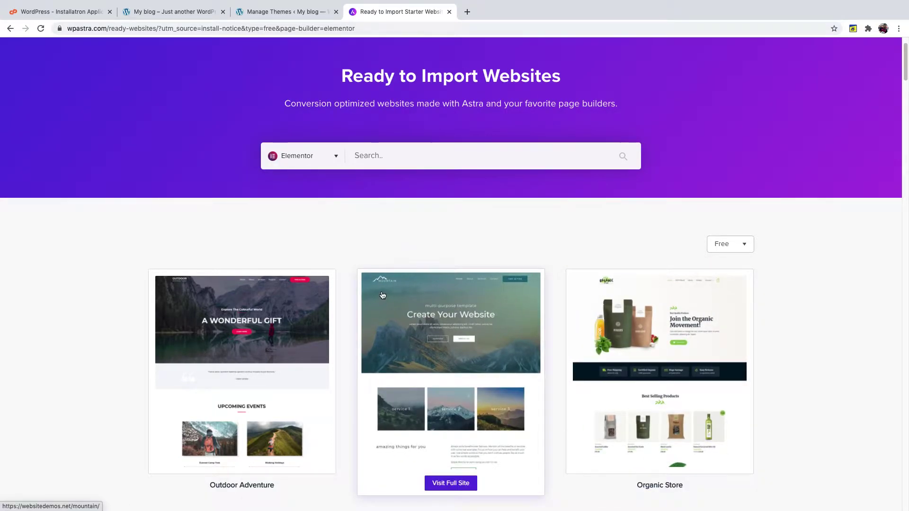
- Scroll down the template grid to the Yoga Instructor card
scroll(379, 300, down, 1)
scroll(379, 300, down, 5)
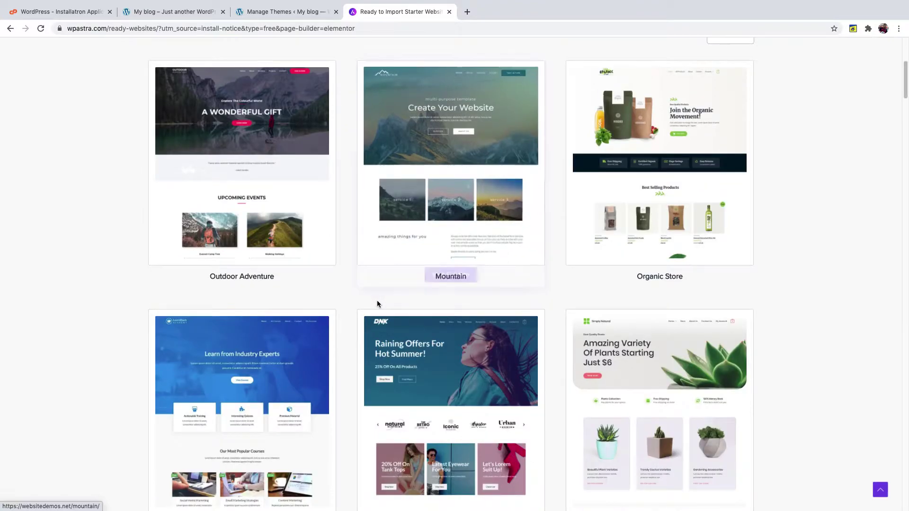
scroll(378, 305, down, 2)
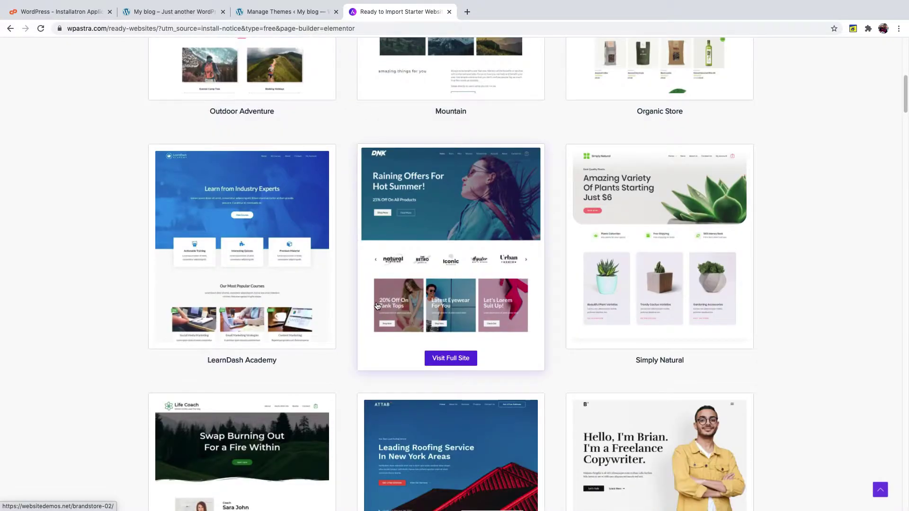
scroll(377, 306, down, 4)
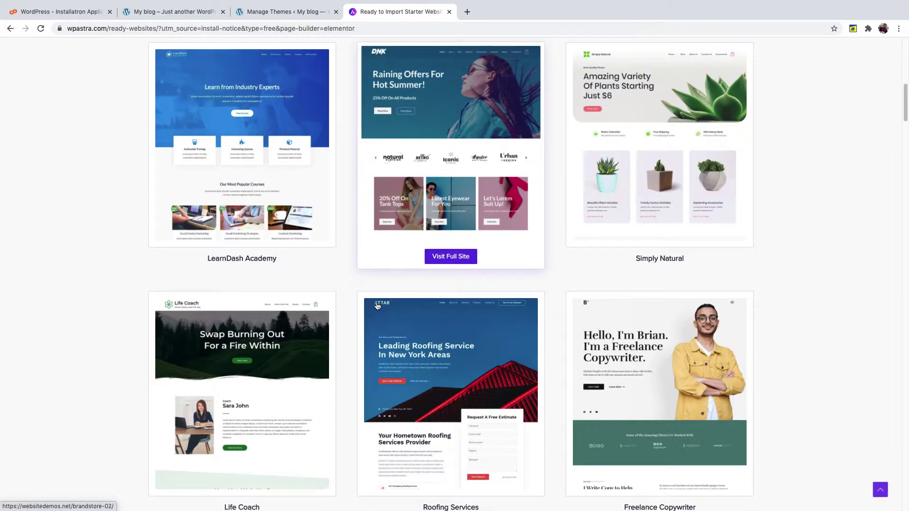
scroll(377, 306, down, 7)
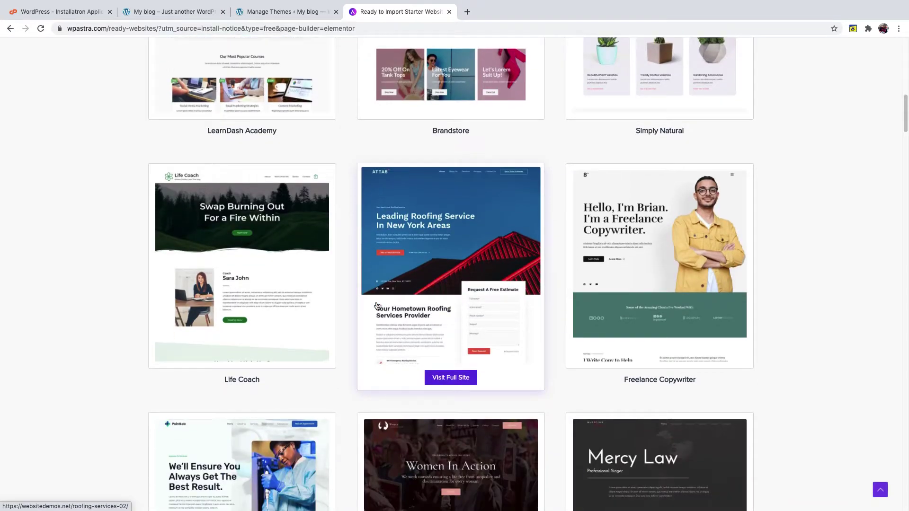
scroll(377, 306, down, 2)
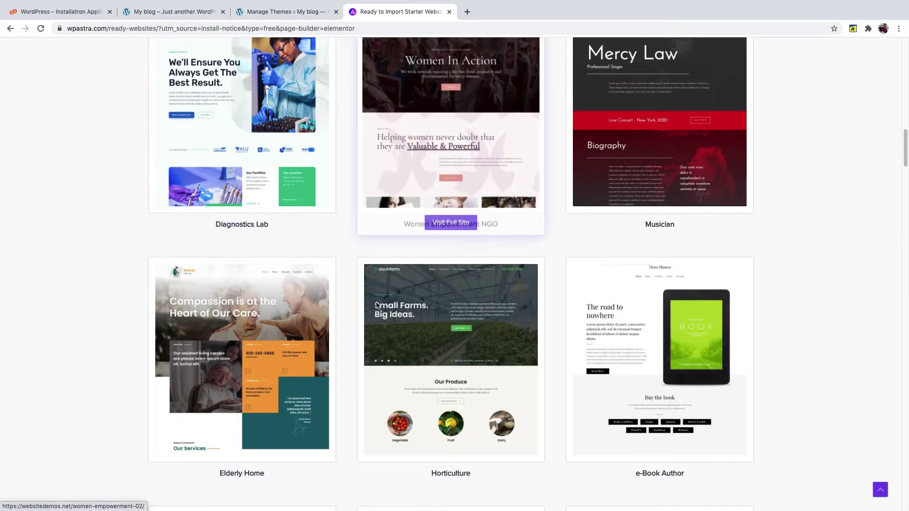
scroll(377, 306, down, 2)
scroll(377, 305, down, 3)
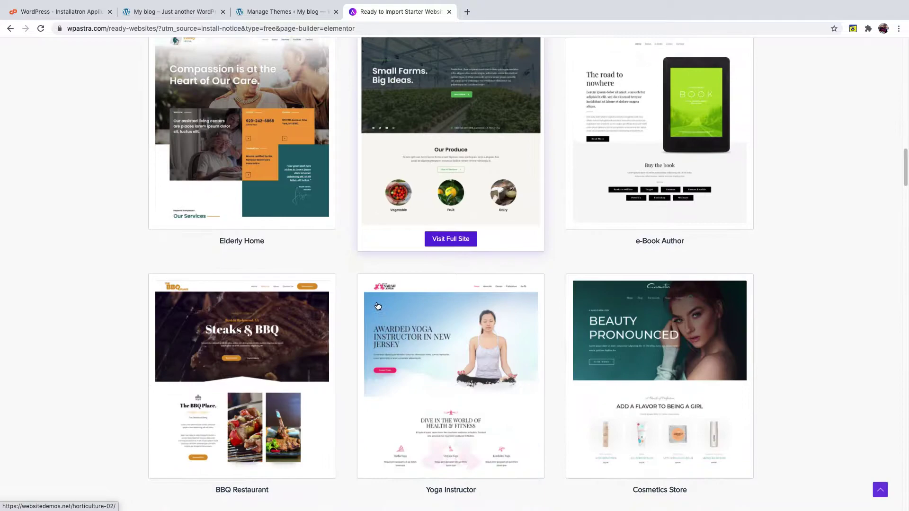
scroll(378, 305, down, 1)
scroll(438, 275, down, 3)
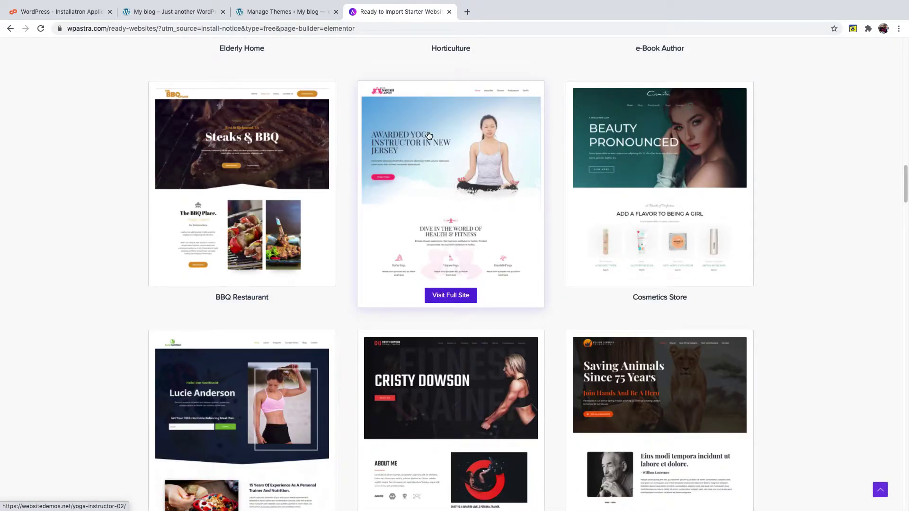
- Open the Yoga Instructor full-site demo, scroll through it, and return to the My blog tab
click(450, 296)
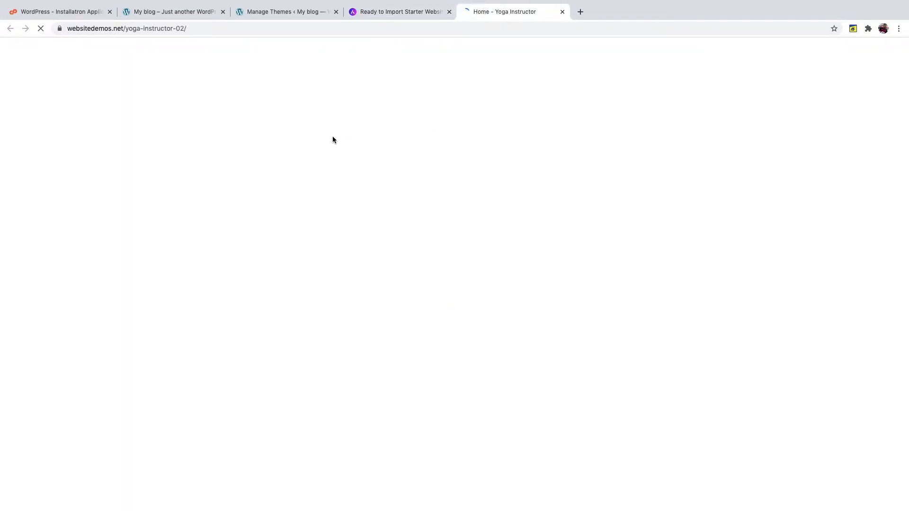
scroll(217, 180, down, 1)
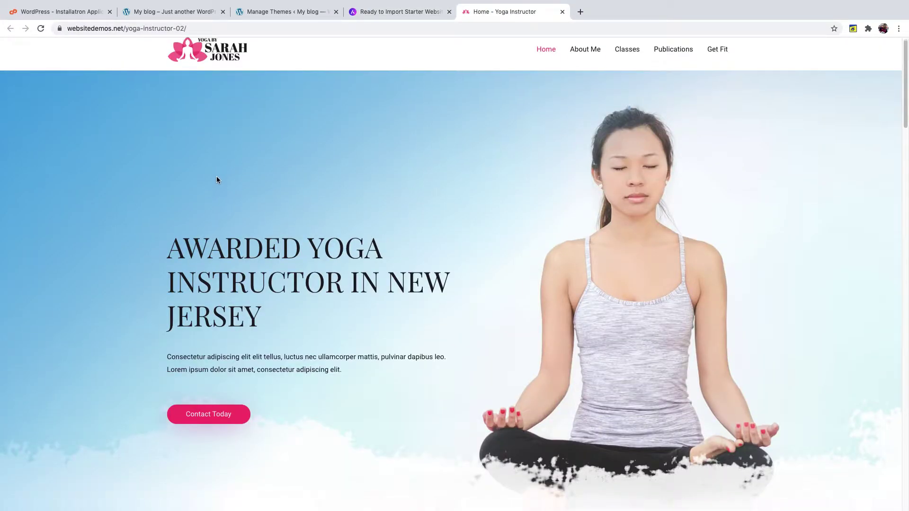
scroll(217, 180, down, 10)
scroll(214, 180, down, 15)
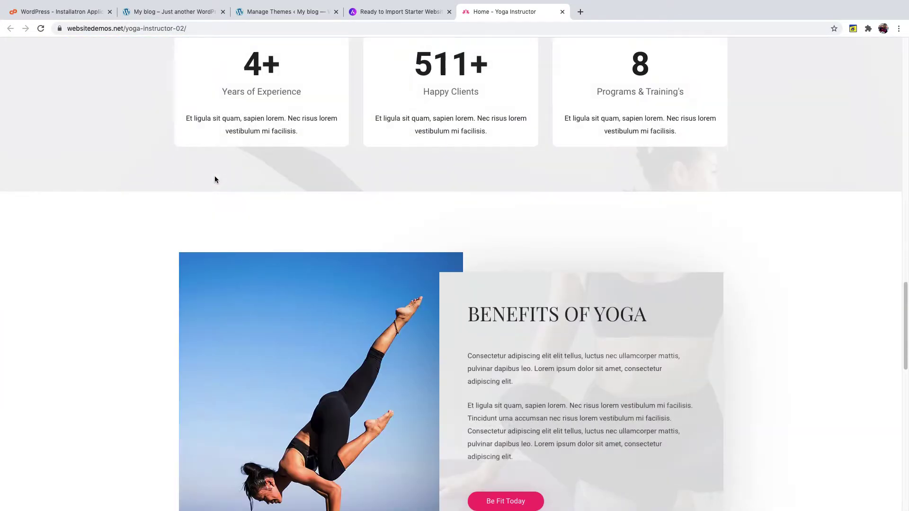
scroll(214, 179, down, 3)
scroll(214, 179, up, 20)
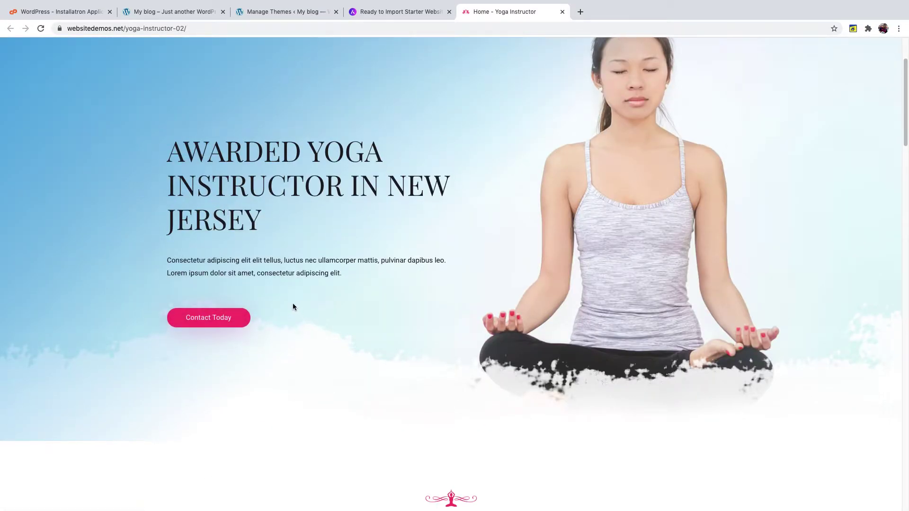
scroll(284, 302, down, 4)
scroll(258, 301, up, 6)
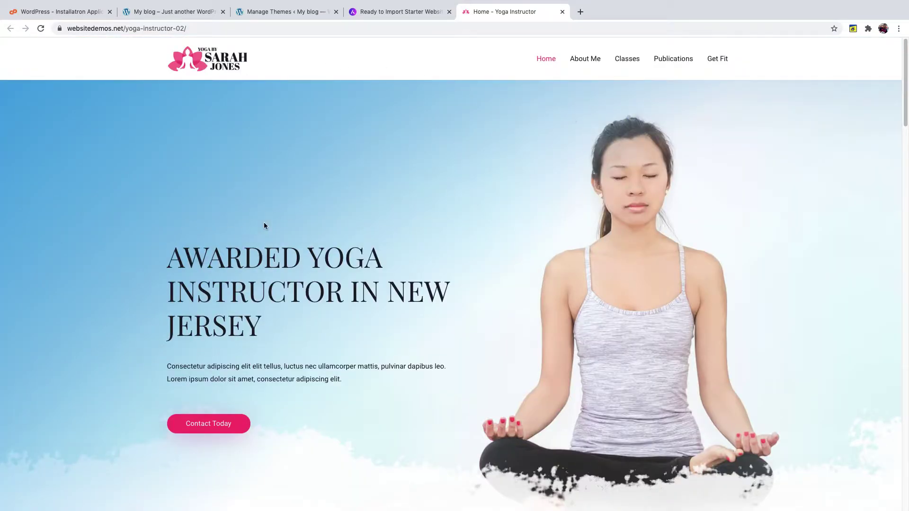
scroll(264, 224, down, 8)
scroll(377, 370, down, 5)
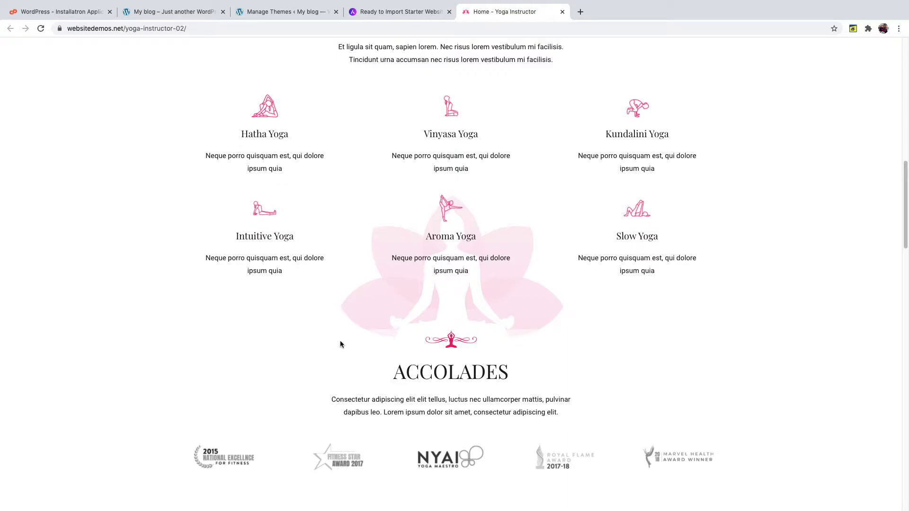
scroll(340, 341, up, 13)
scroll(356, 325, up, 3)
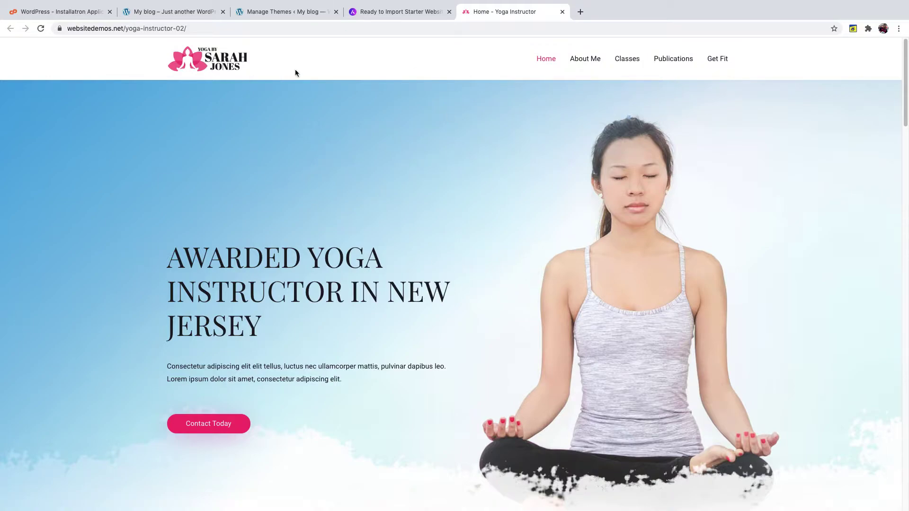
click(179, 14)
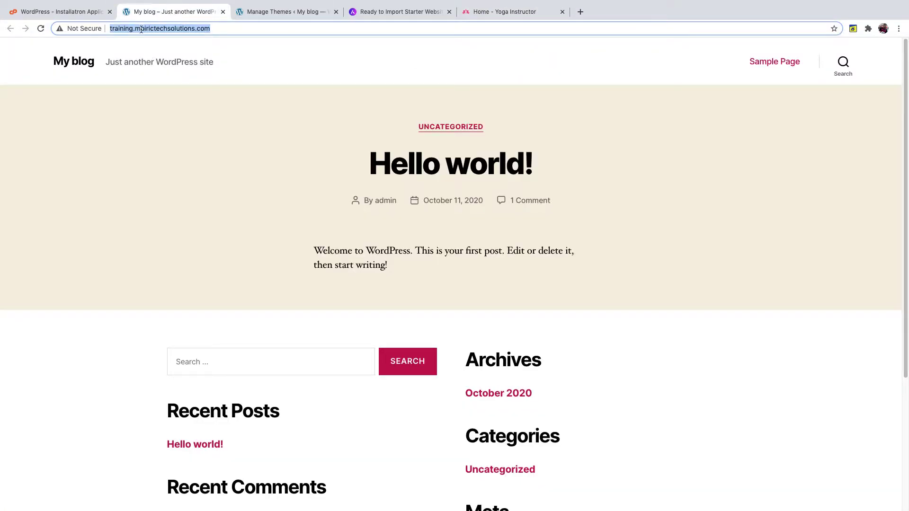
- Close the template gallery tab and click Get Started in Astra's notice on the Themes page
click(372, 13)
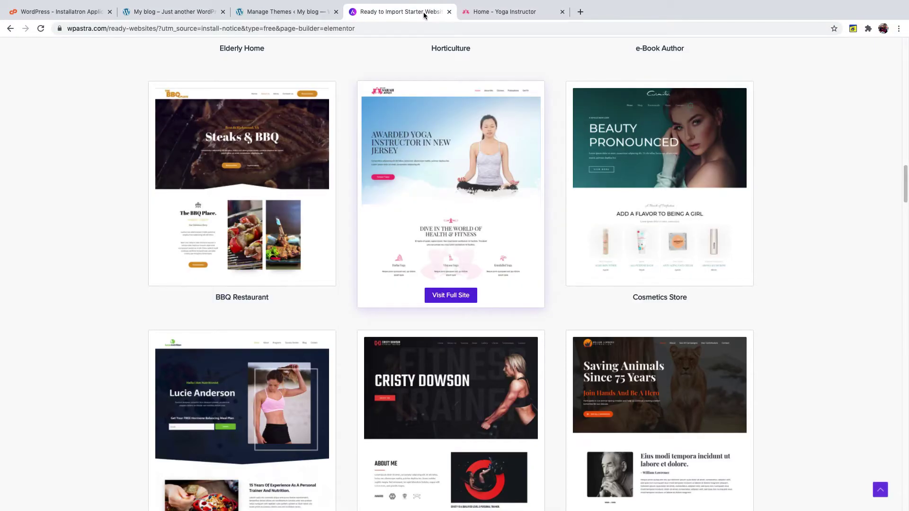
click(449, 12)
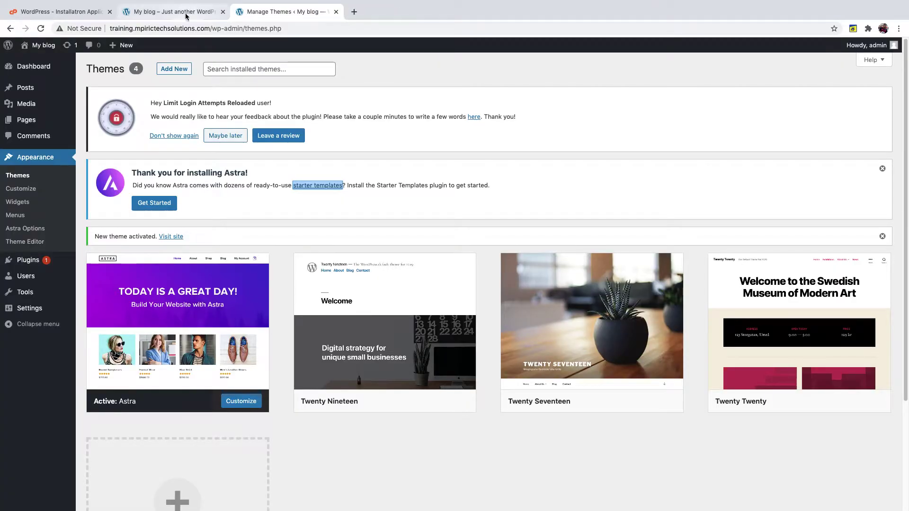
click(148, 207)
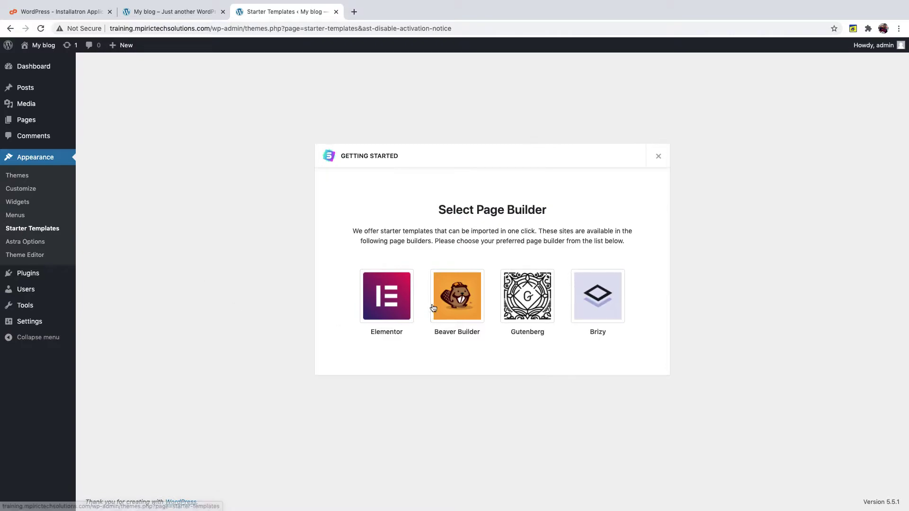
- Pick Elementor, open the Yoga Instructor starter site, and choose Import Complete Site
click(379, 302)
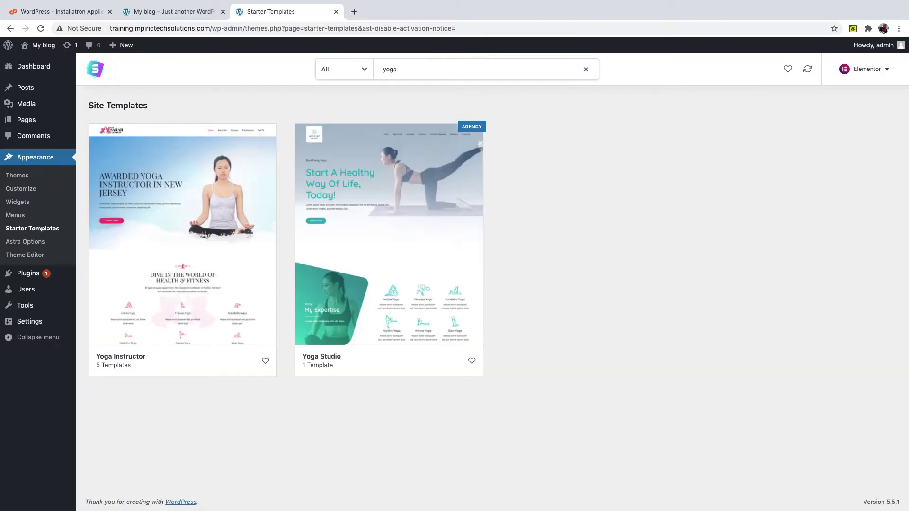
click(161, 229)
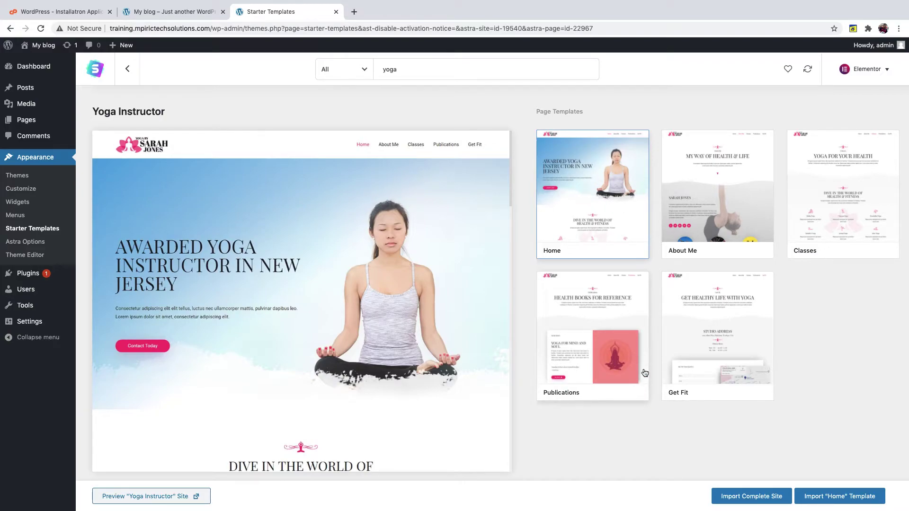
click(734, 500)
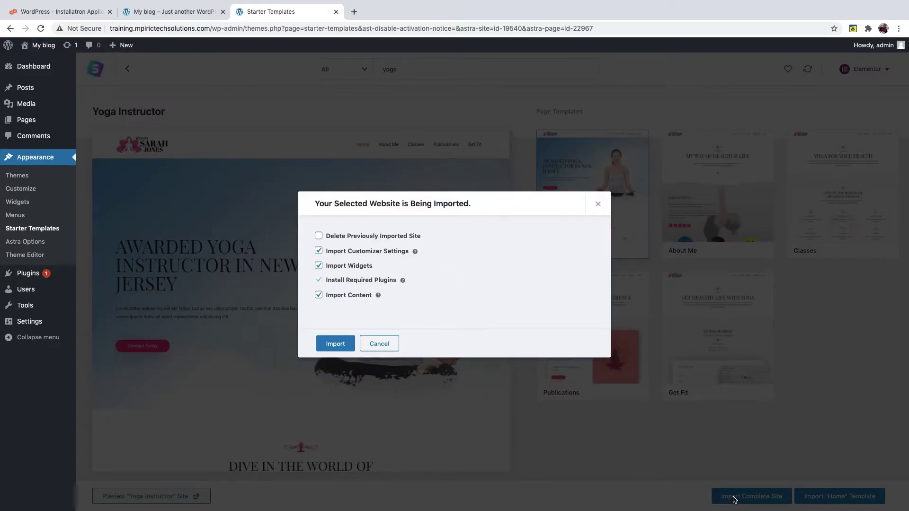
- Run the import with all options until 'Imported Successfully!' appears
click(335, 347)
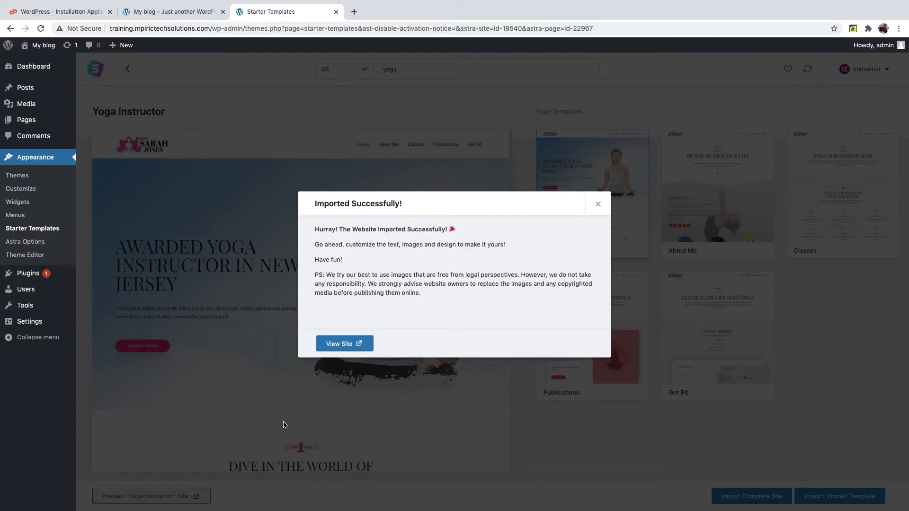
- Open the live site in a new tab and scroll through the imported yoga home page
right_click(341, 348)
click(350, 352)
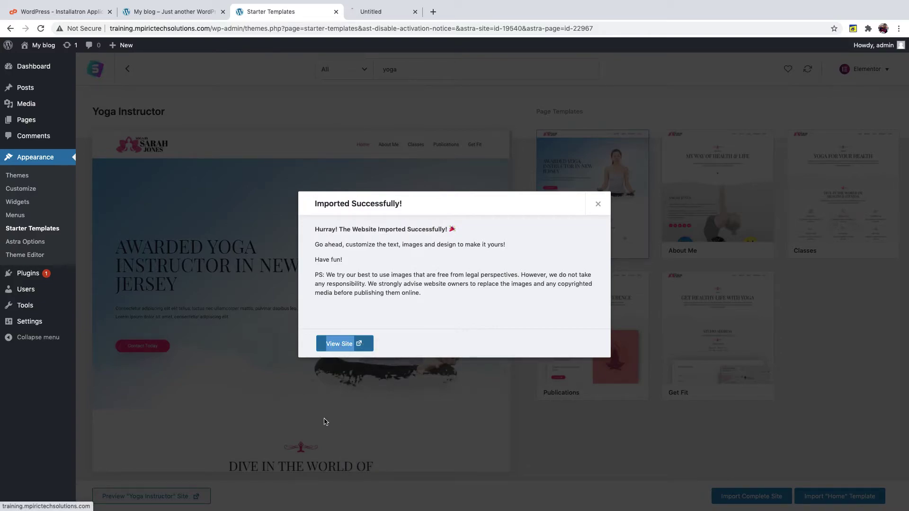
click(375, 12)
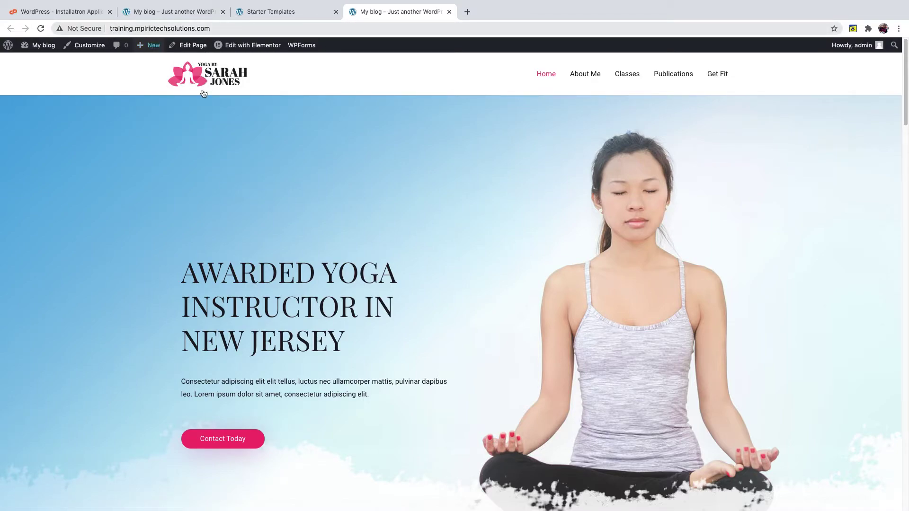
scroll(122, 265, down, 10)
scroll(122, 255, down, 15)
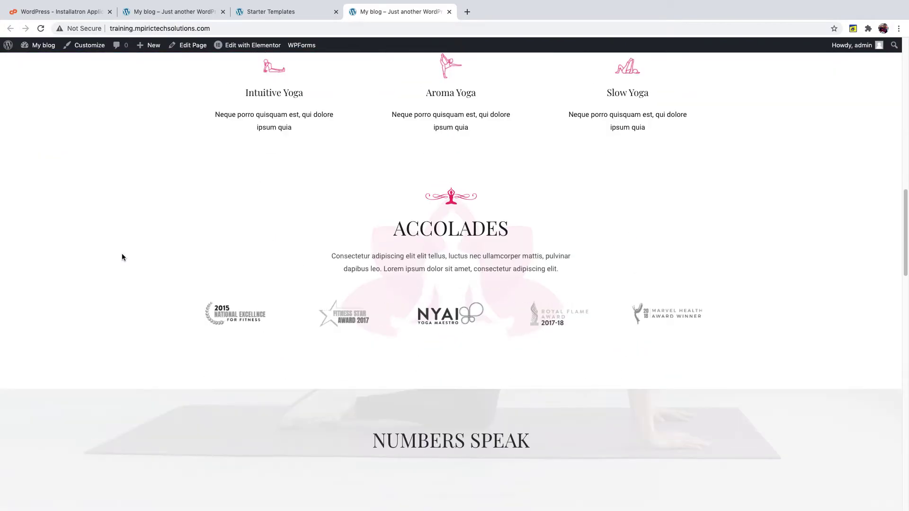
scroll(122, 257, down, 15)
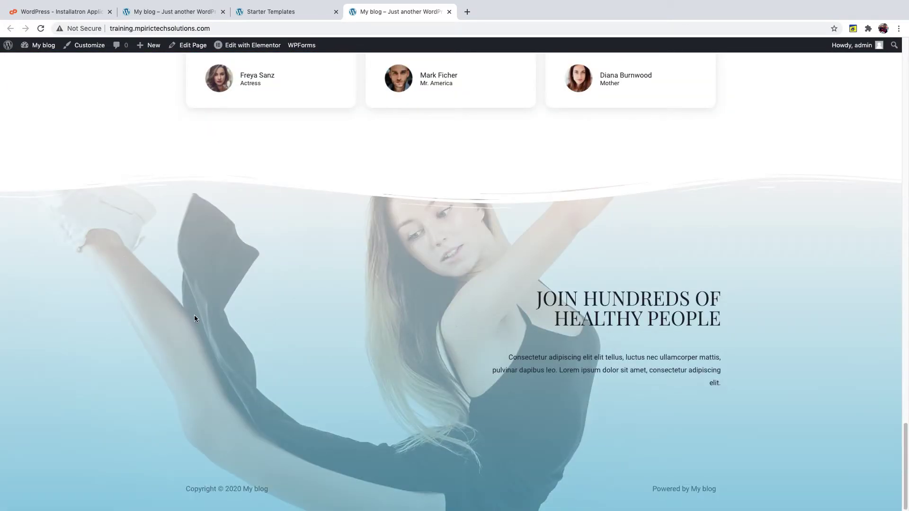
scroll(191, 308, up, 20)
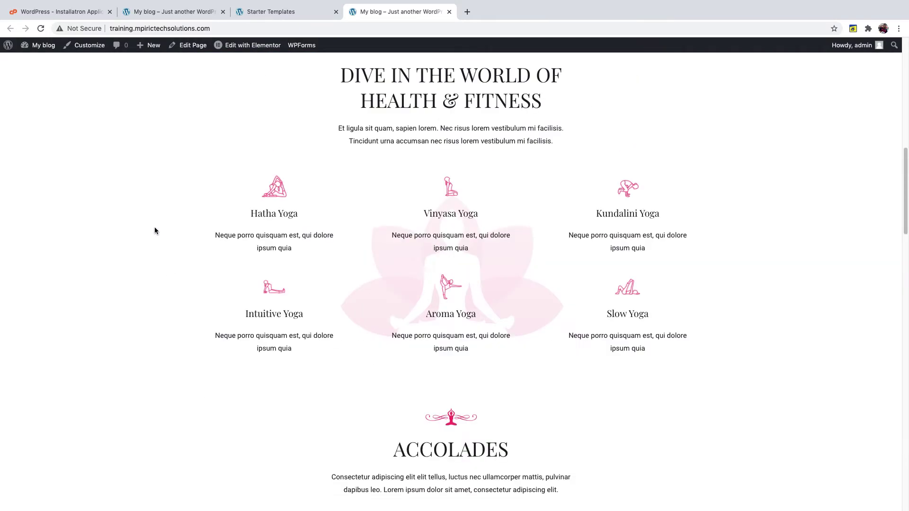
scroll(155, 230, up, 10)
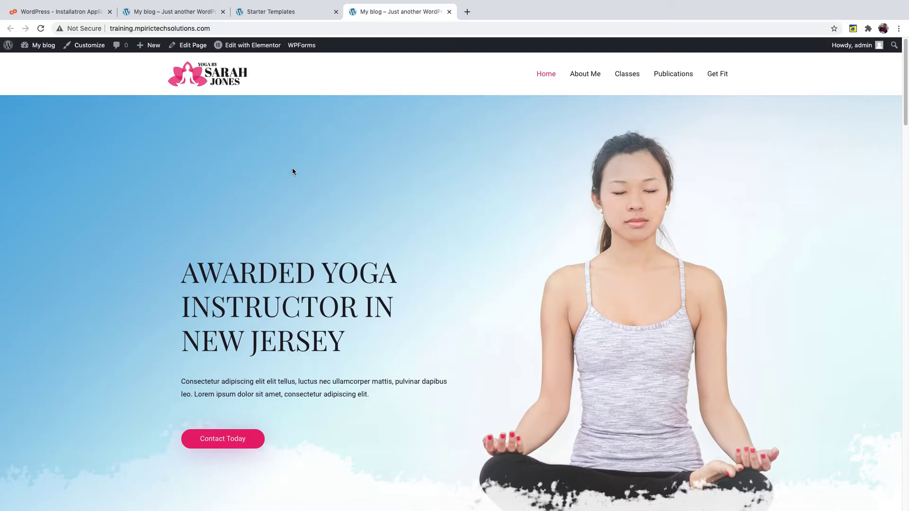
- Open the imported About Me page and scroll its 'MY WAY OF HEALTH & LIFE' section
click(576, 75)
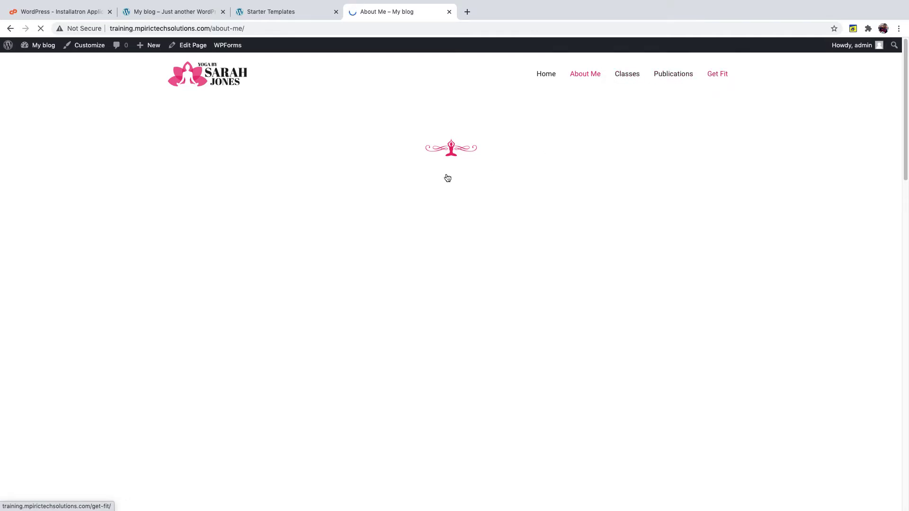
scroll(459, 171, down, 3)
scroll(459, 172, up, 3)
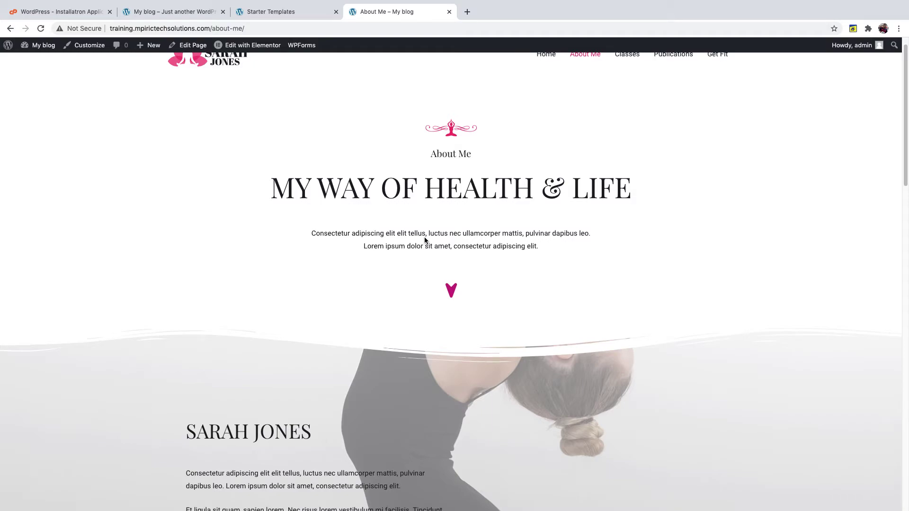
click(259, 13)
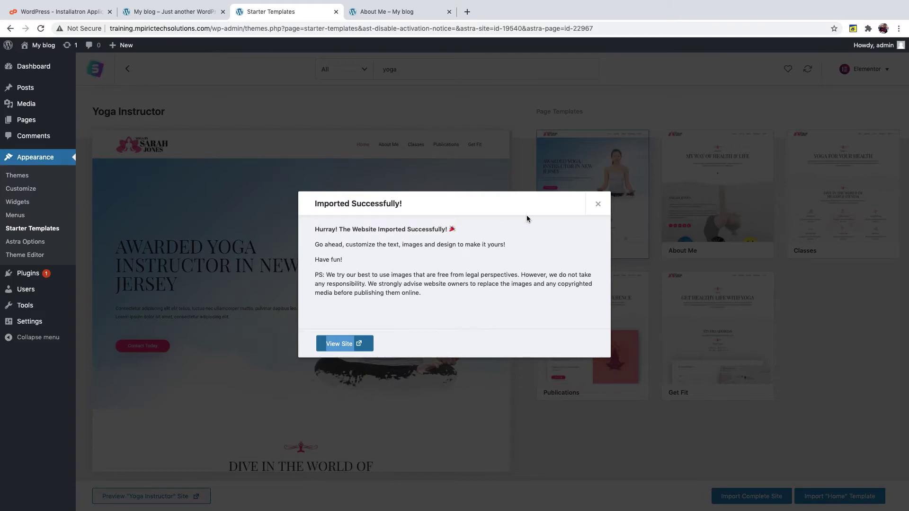
click(598, 204)
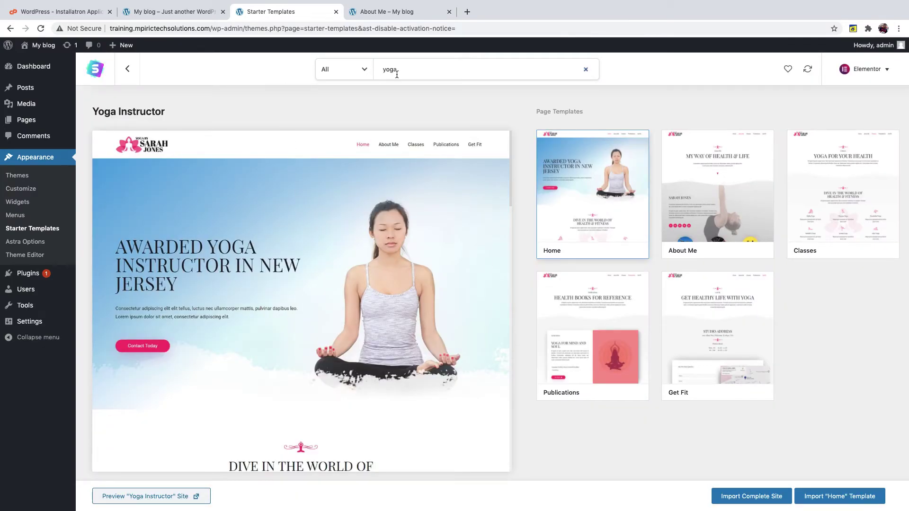
key(BackSpace)
key(BackSpace)
key(BackSpace)
key(BackSpace)
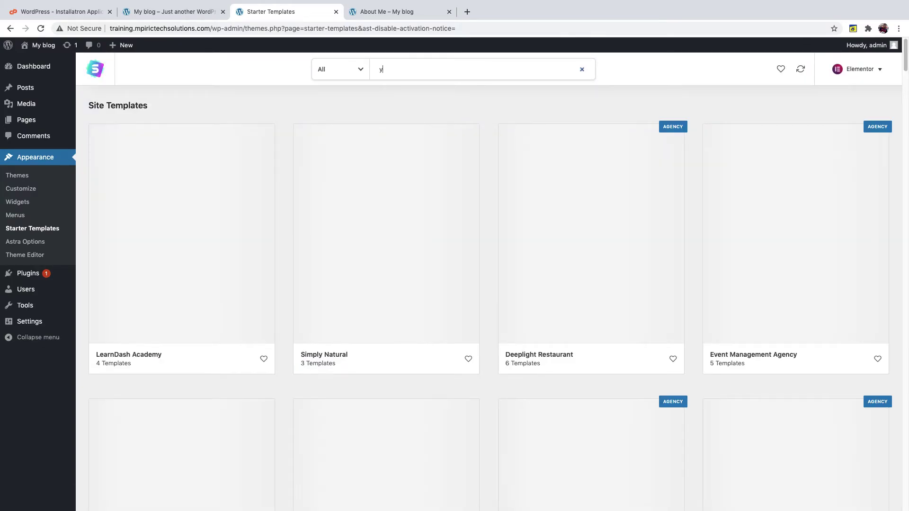
text(school)
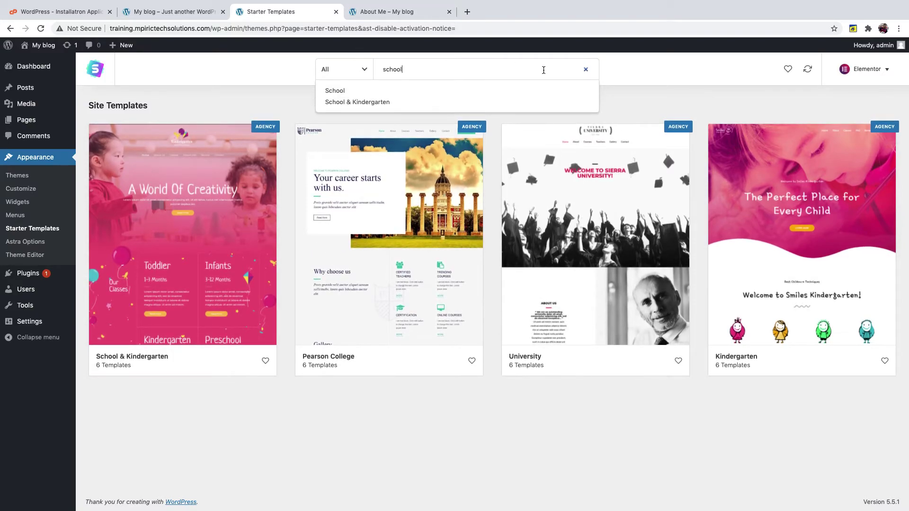
click(586, 71)
click(369, 12)
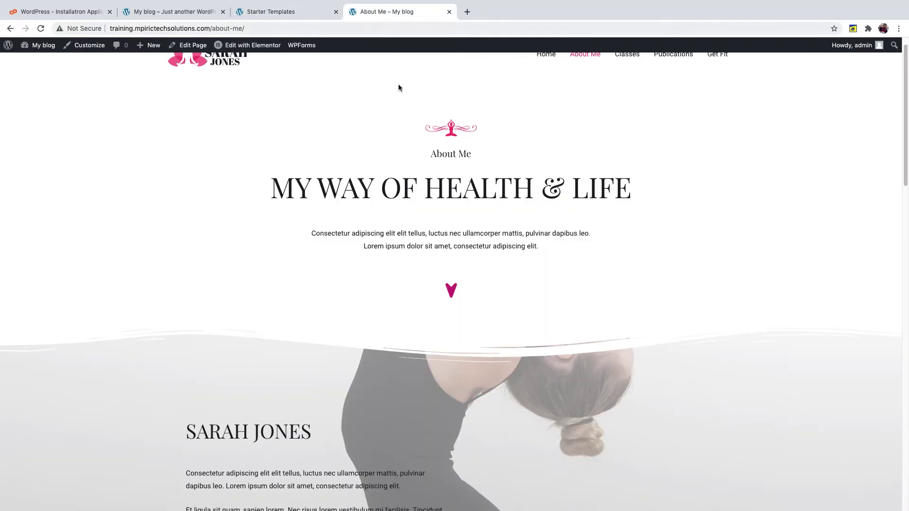
scroll(411, 129, down, 2)
scroll(410, 127, down, 10)
scroll(410, 126, up, 12)
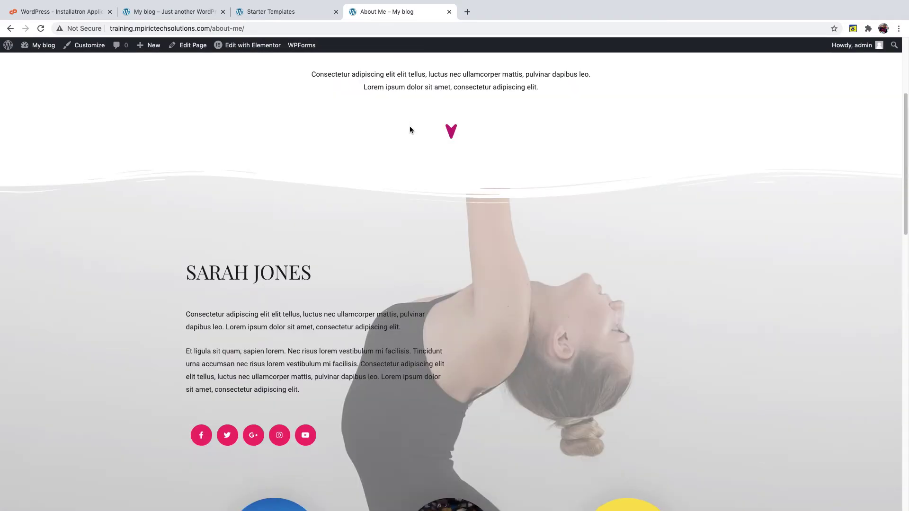
scroll(408, 130, down, 2)
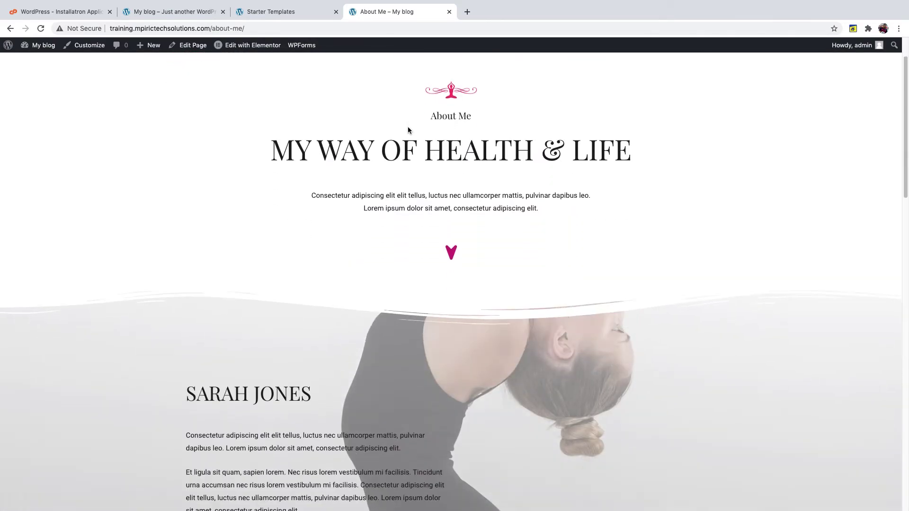
scroll(421, 138, down, 8)
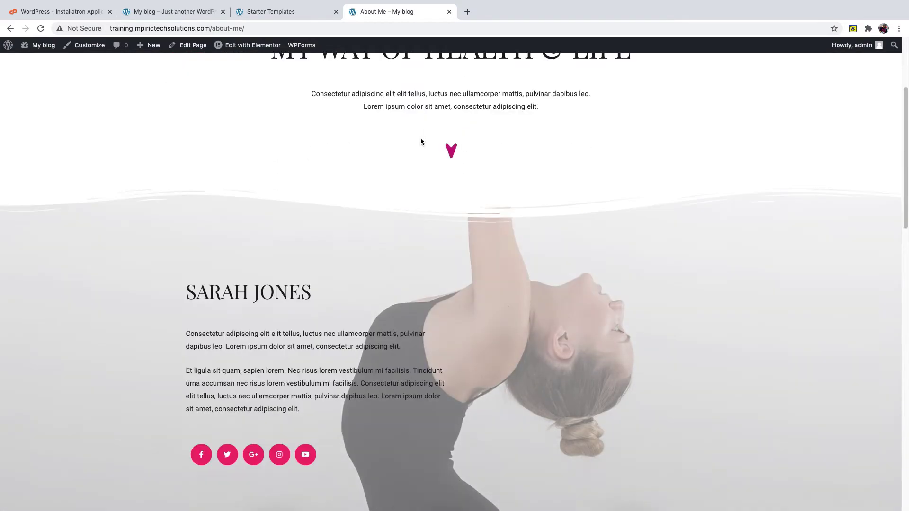
scroll(420, 141, down, 14)
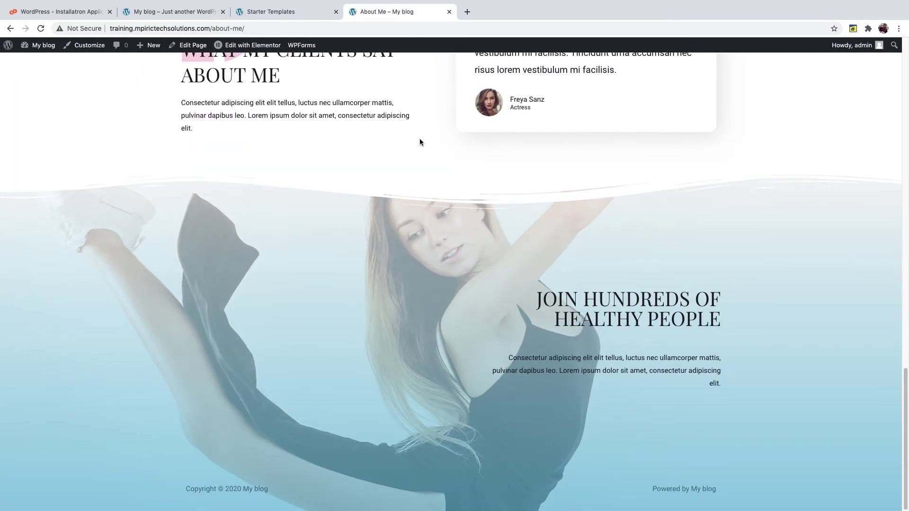
scroll(419, 141, up, 1)
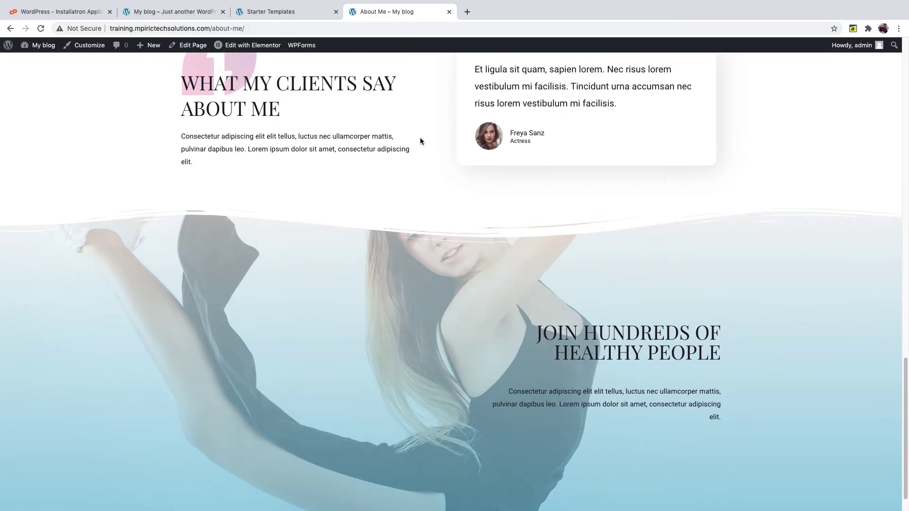
scroll(420, 141, up, 1)
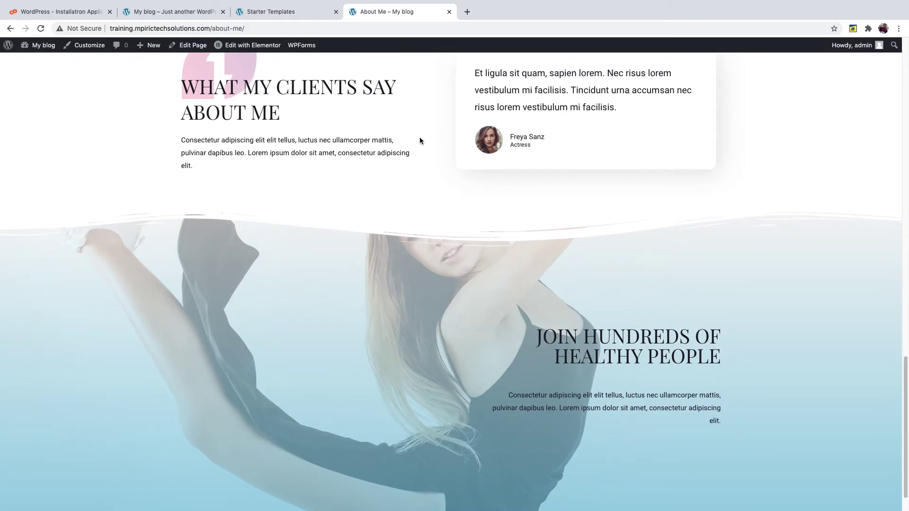
scroll(419, 140, down, 1)
scroll(417, 138, up, 12)
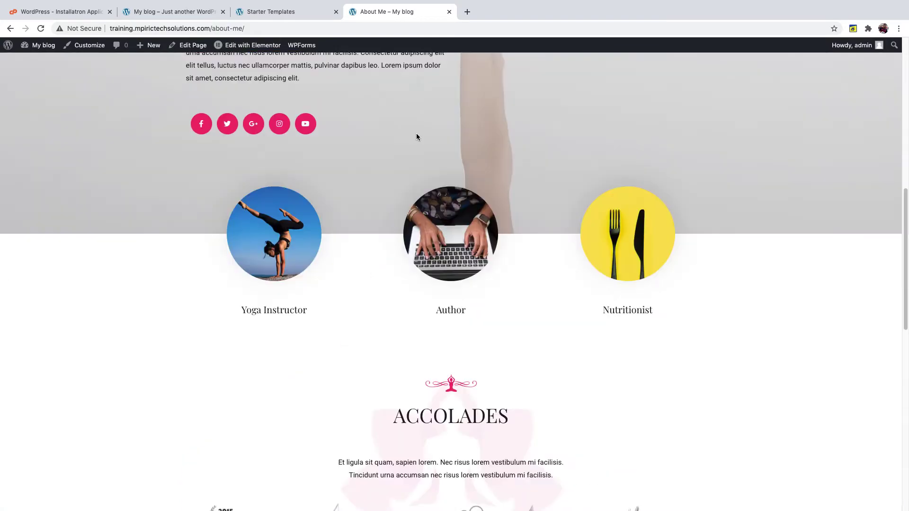
scroll(417, 138, up, 10)
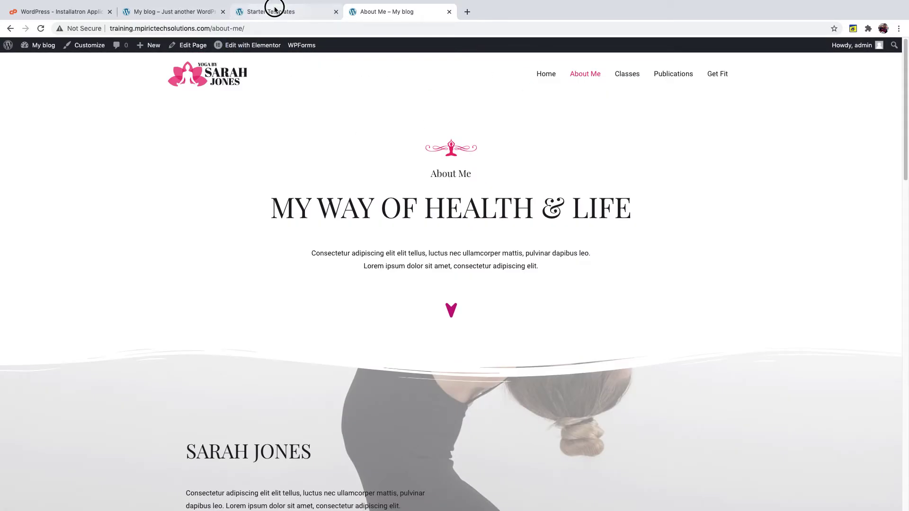
- Go back to the Starter Templates admin and open the Pages > All Pages list
click(275, 10)
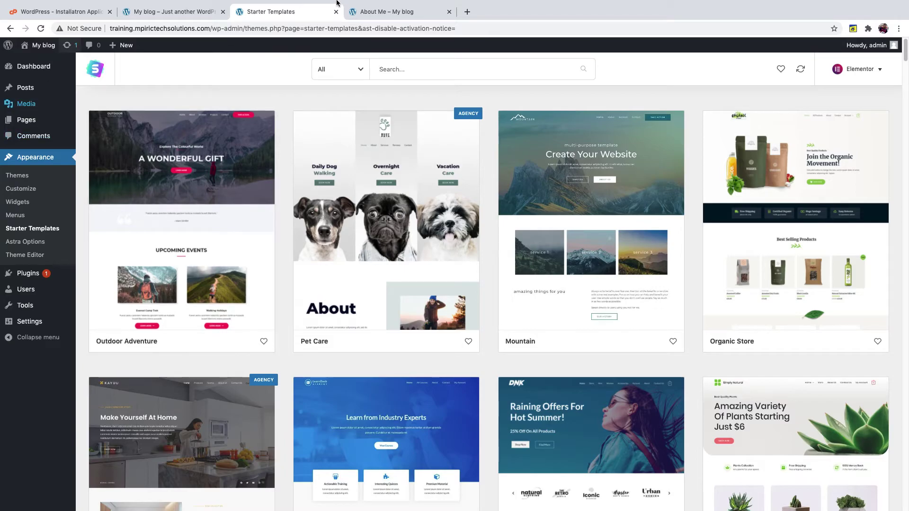
click(80, 125)
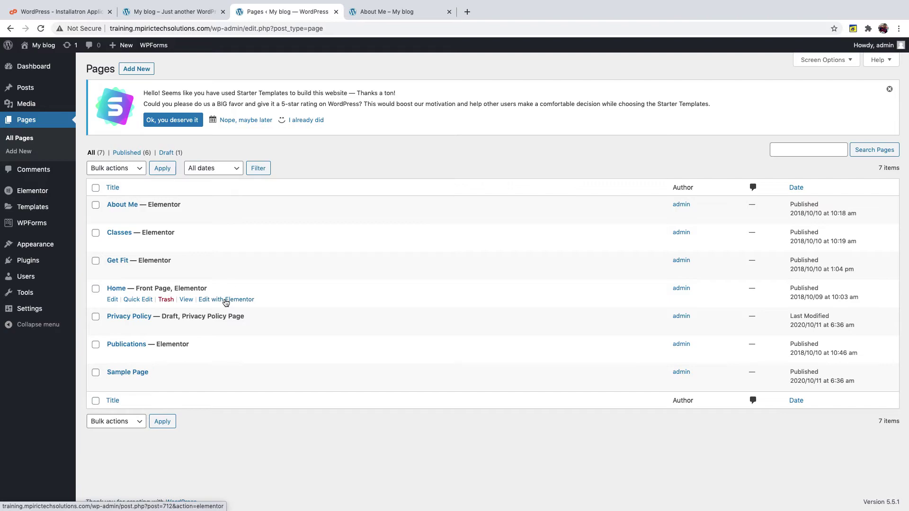
- Launch the Home page in Elementor, then return to the live About Me page
click(223, 299)
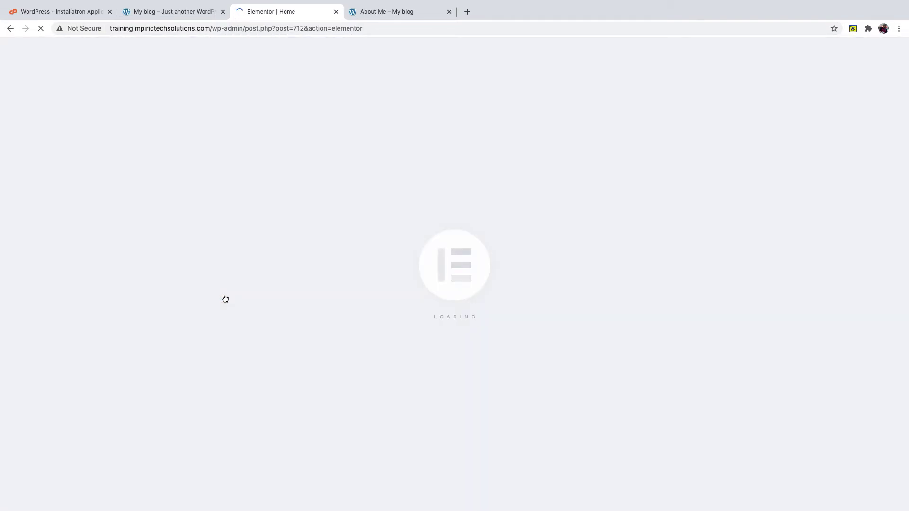
click(384, 14)
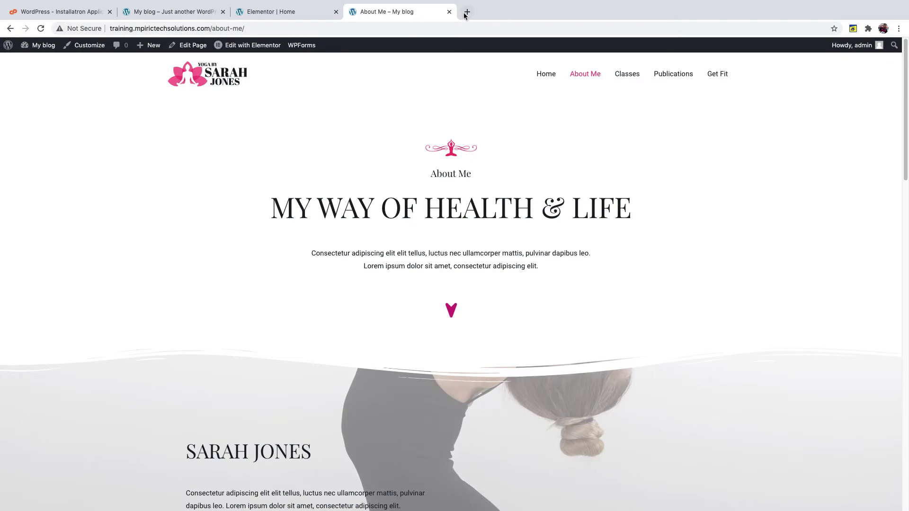
click(466, 11)
- Search 'yoga near me' from the address bar, then load google.com
text(yoga )
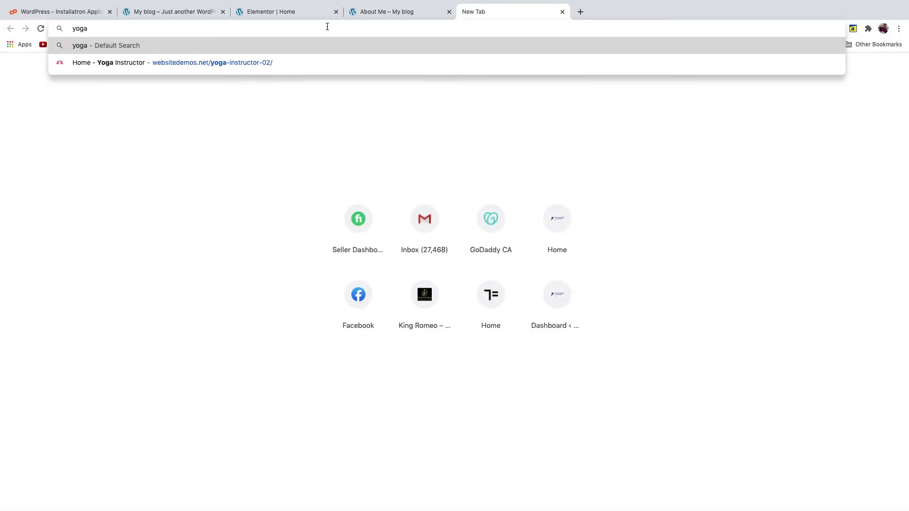
text(near)
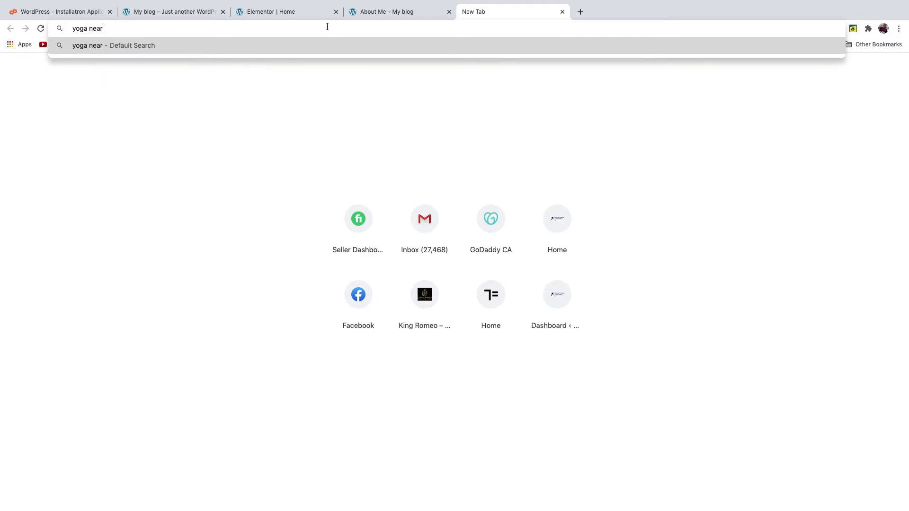
text( me)
key(Return)
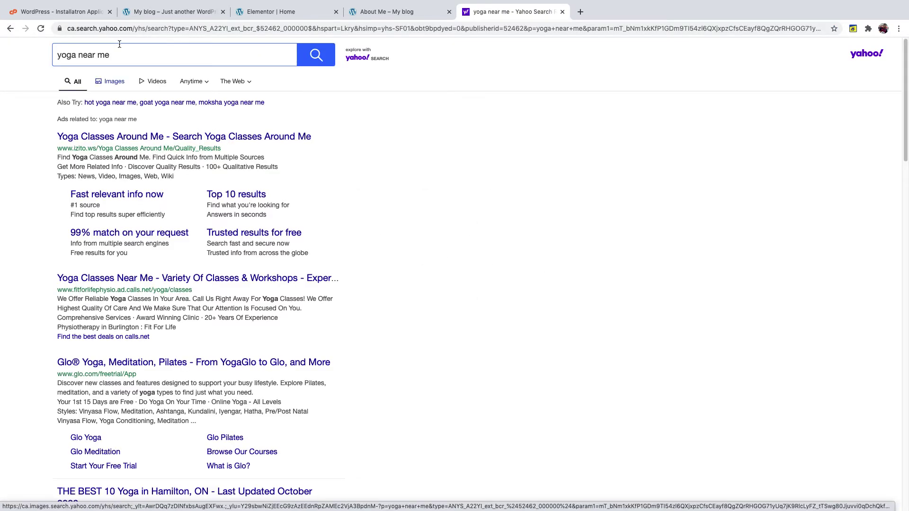
click(136, 27)
text(google.com)
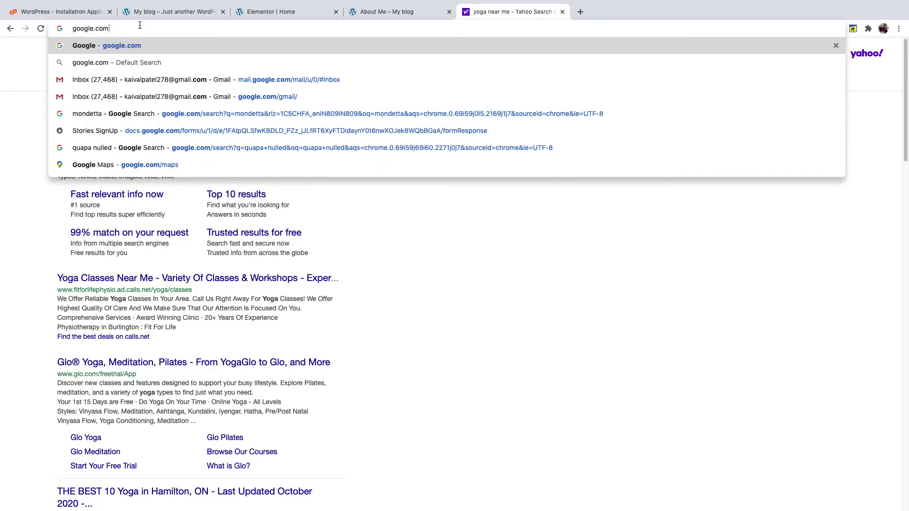
key(Return)
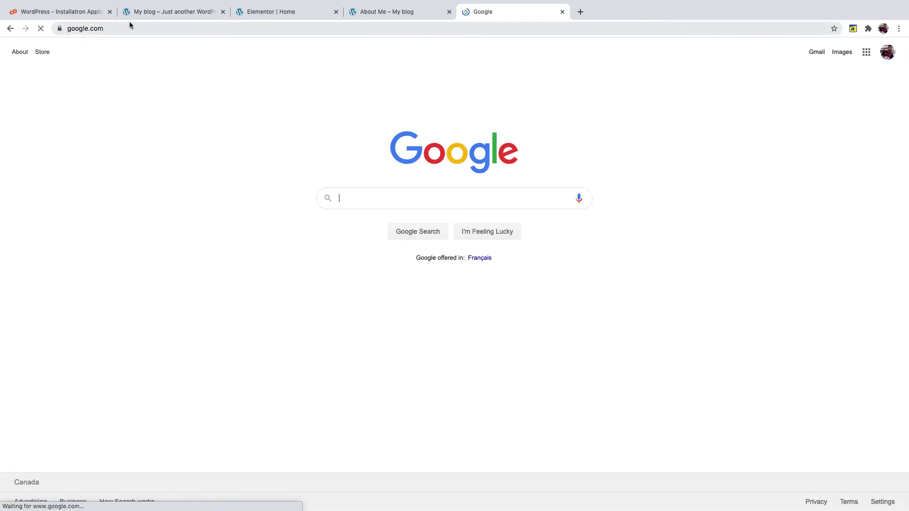
- Search 'yoga near me' on Google and open Yelp's 'THE BEST 10 Yoga in Hamilton' result
text(yoga near me)
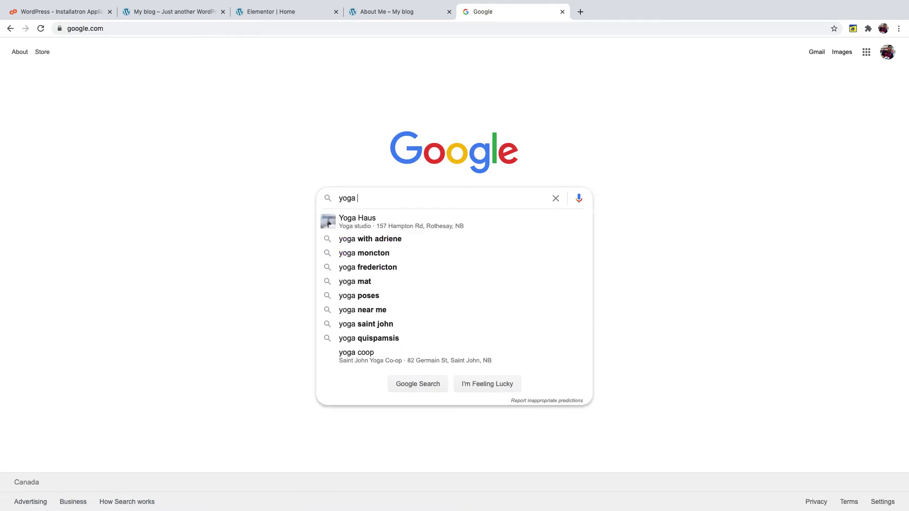
key(Return)
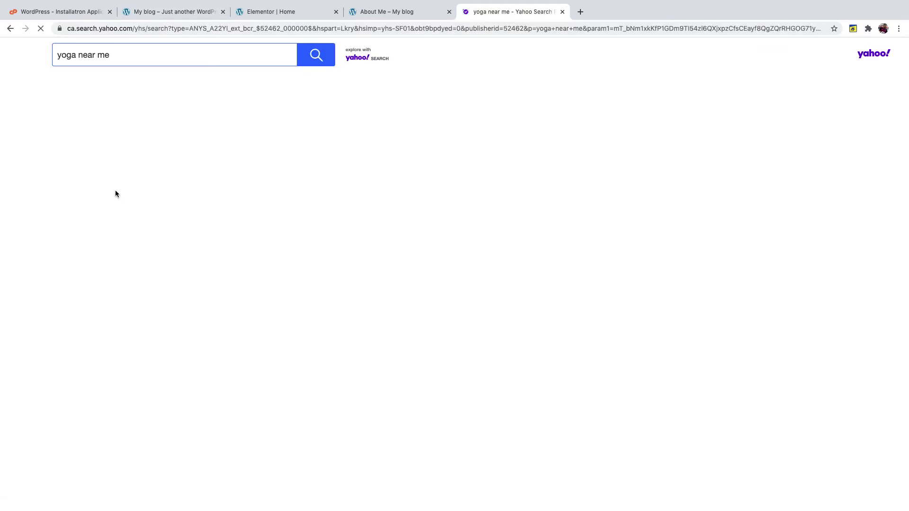
click(126, 29)
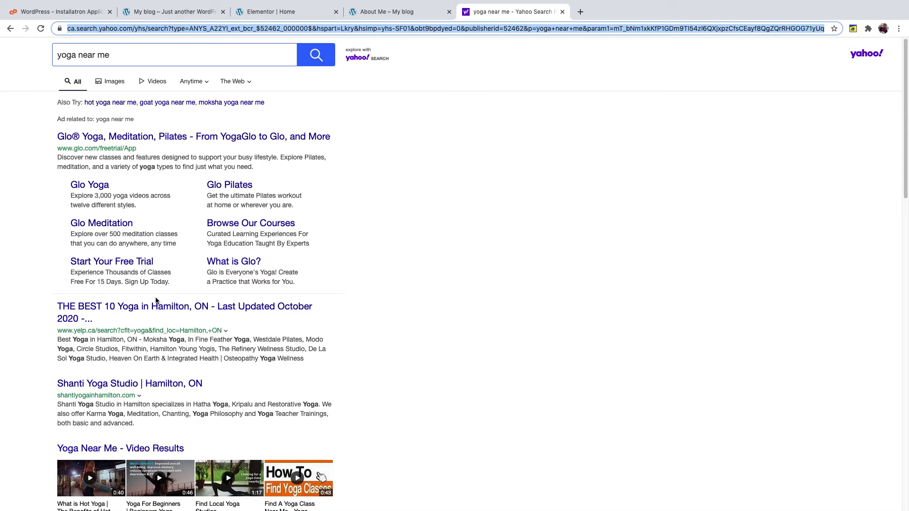
click(154, 308)
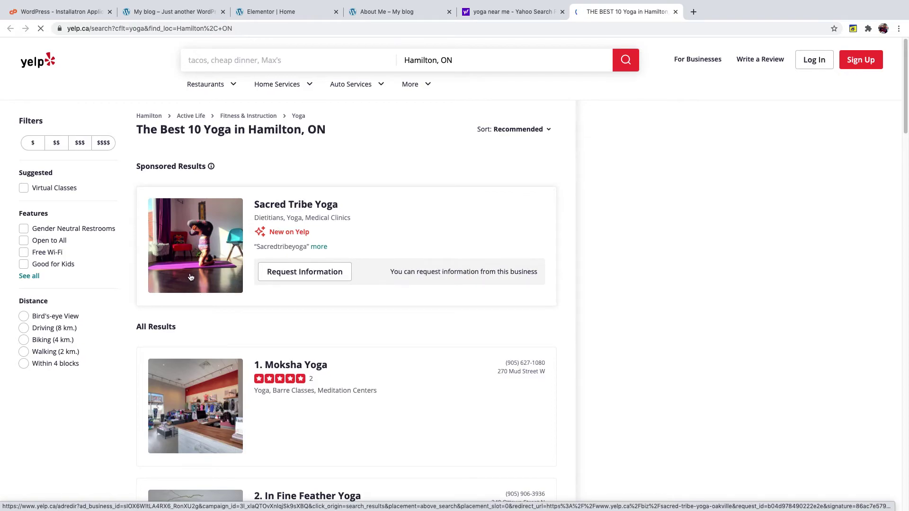
- Browse the Sacred Tribe Yoga listing, then follow Moksha Yoga's hamilton.mokshayoga.ca website link
click(280, 207)
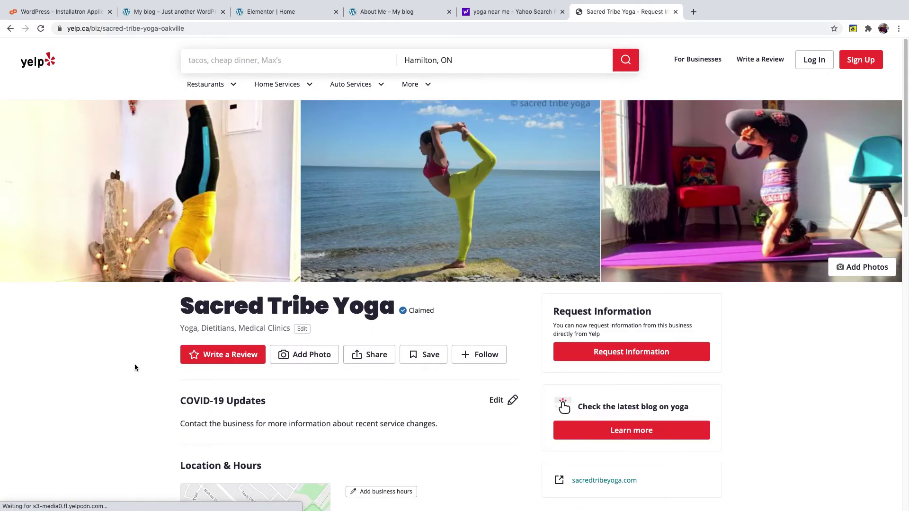
scroll(135, 365, down, 3)
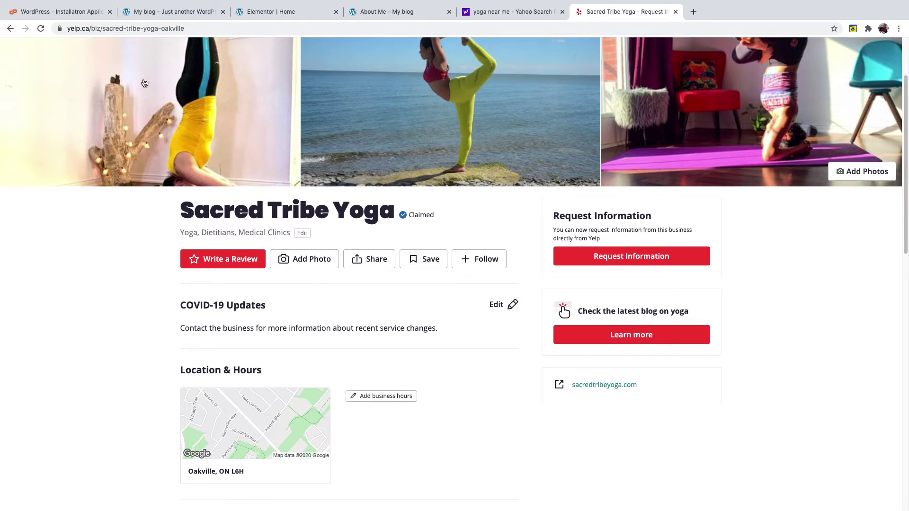
click(10, 29)
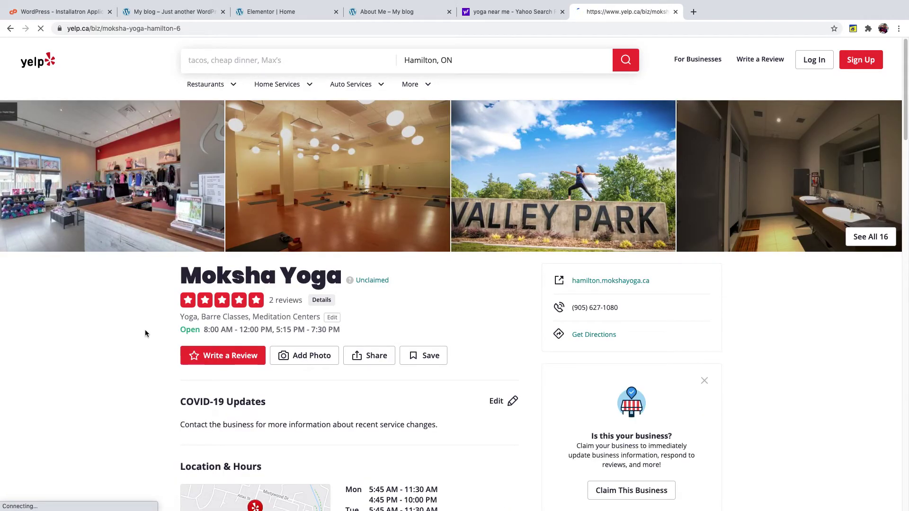
click(614, 281)
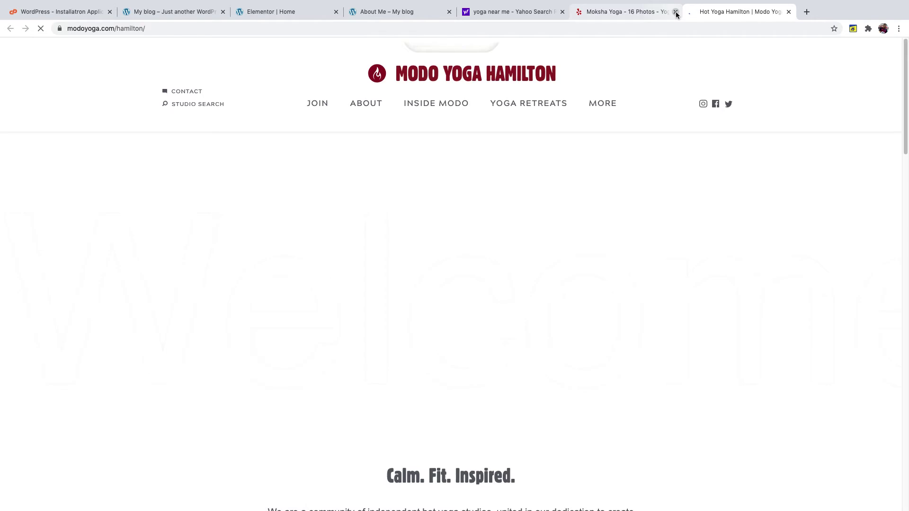
- Select and copy the Modo Yoga heading 'Calm. Fit. Inspired.'
scroll(542, 280, down, 4)
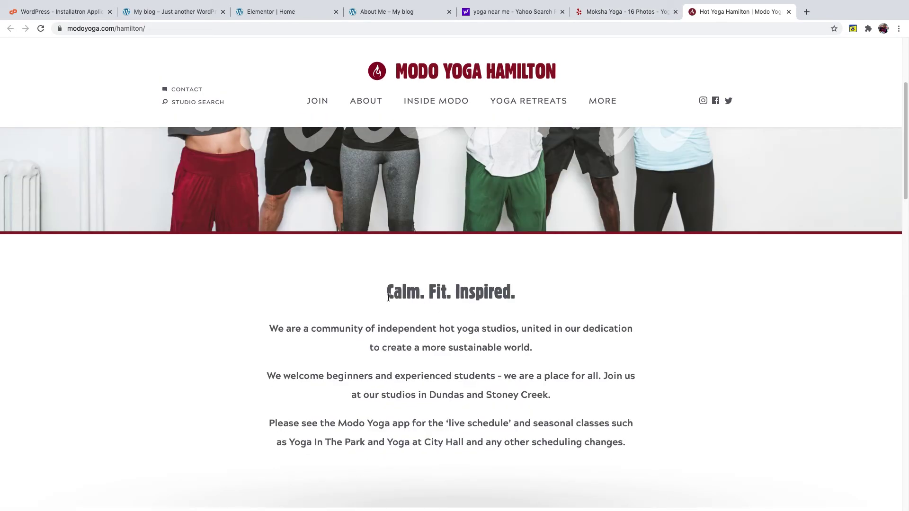
drag(389, 295, 512, 296)
key(ctrl+c)
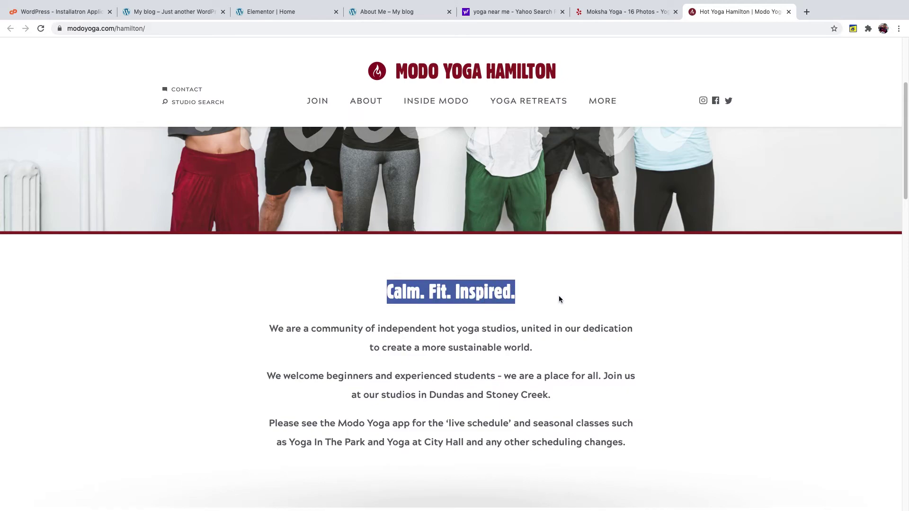
click(245, 363)
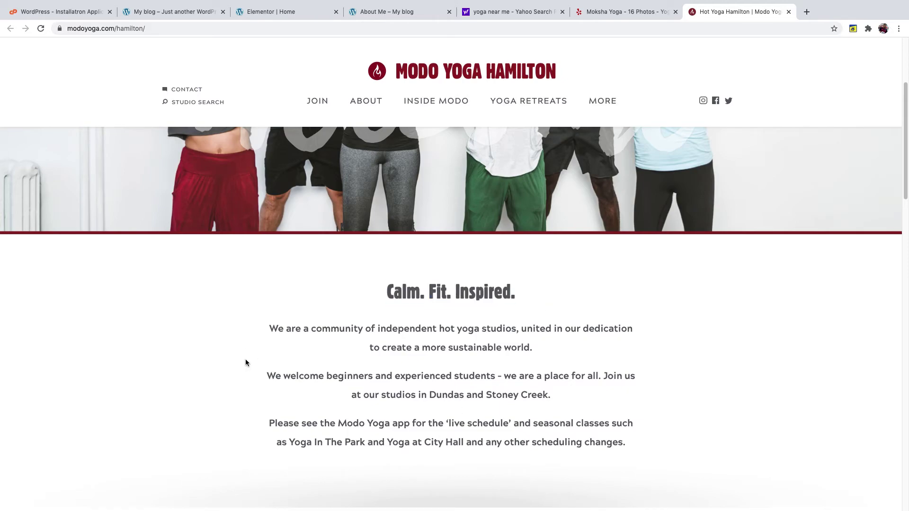
- Close the Yahoo 'yoga near me' search tab and the Moksha Yoga photos tab
click(386, 13)
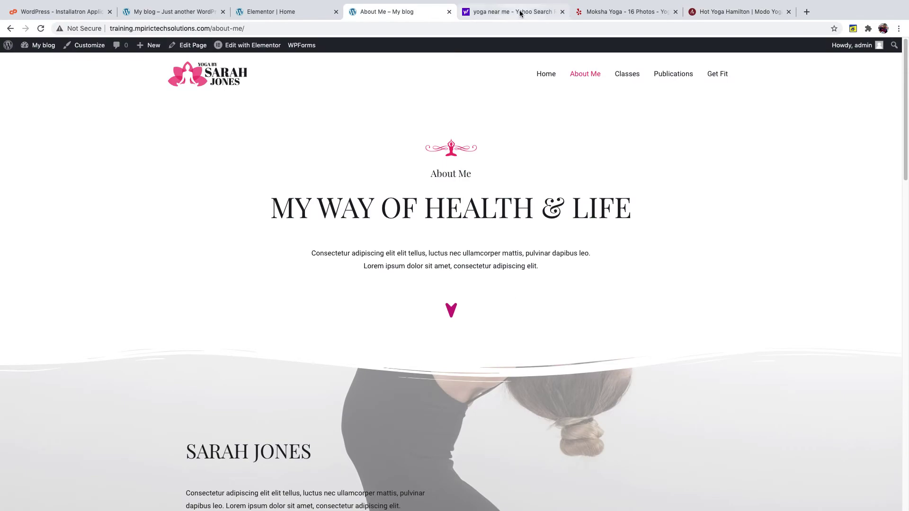
click(518, 13)
click(416, 13)
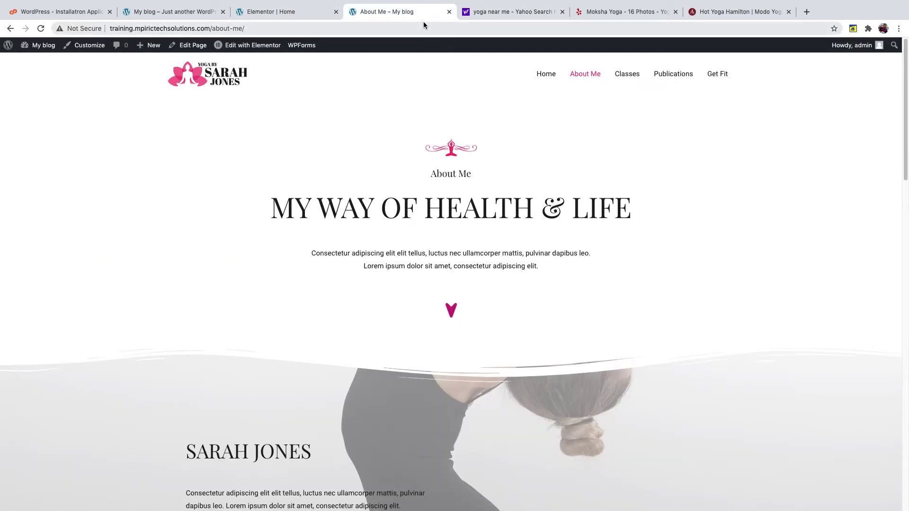
click(562, 13)
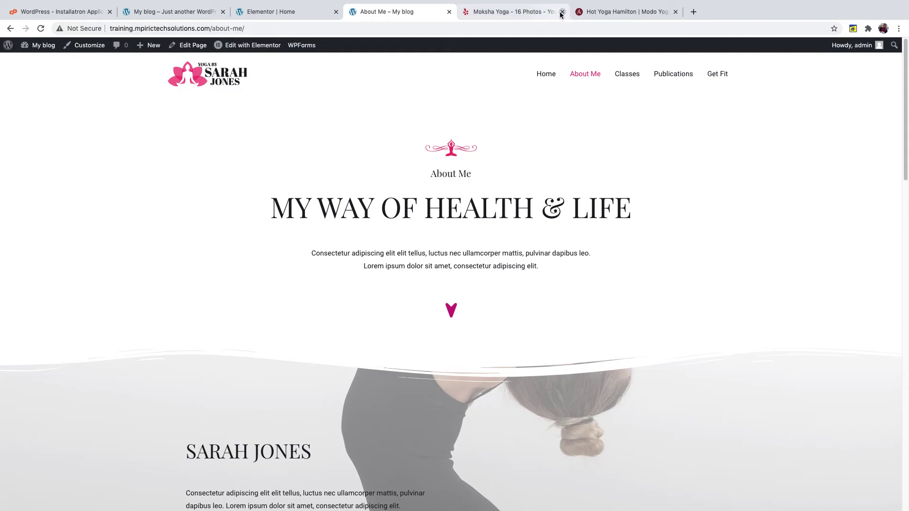
click(563, 13)
- Replace the hero title 'Awarded Yoga Instructor in New Jersey' with the pasted 'Calm. Fit. Inspired.'
click(272, 12)
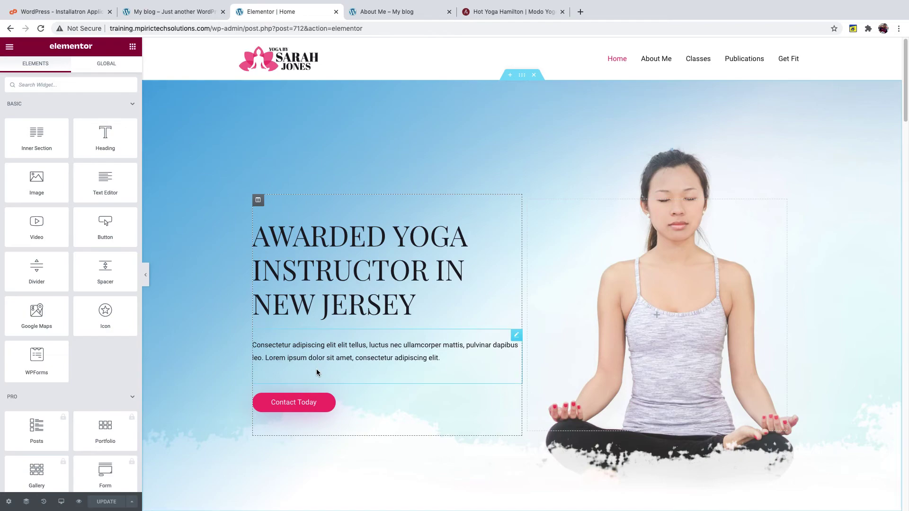
click(341, 306)
right_click(333, 286)
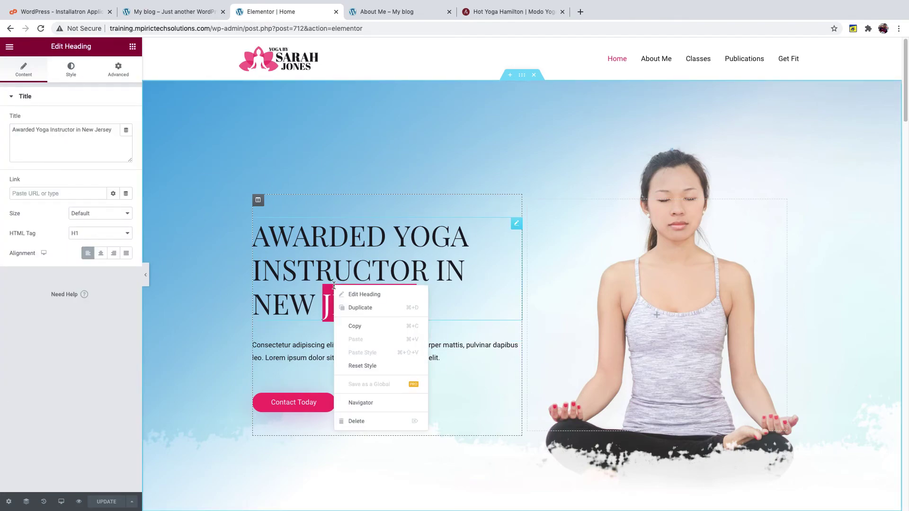
click(353, 294)
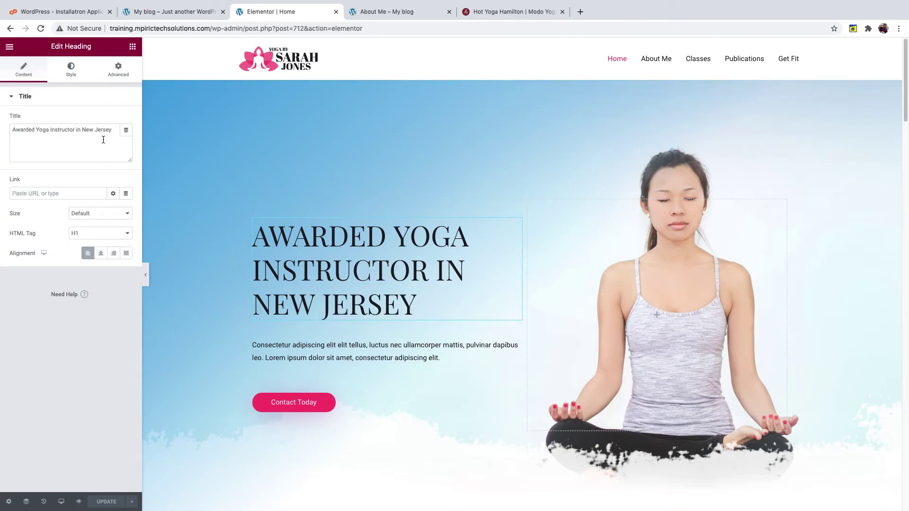
drag(115, 131, 0, 132)
key(BackSpace)
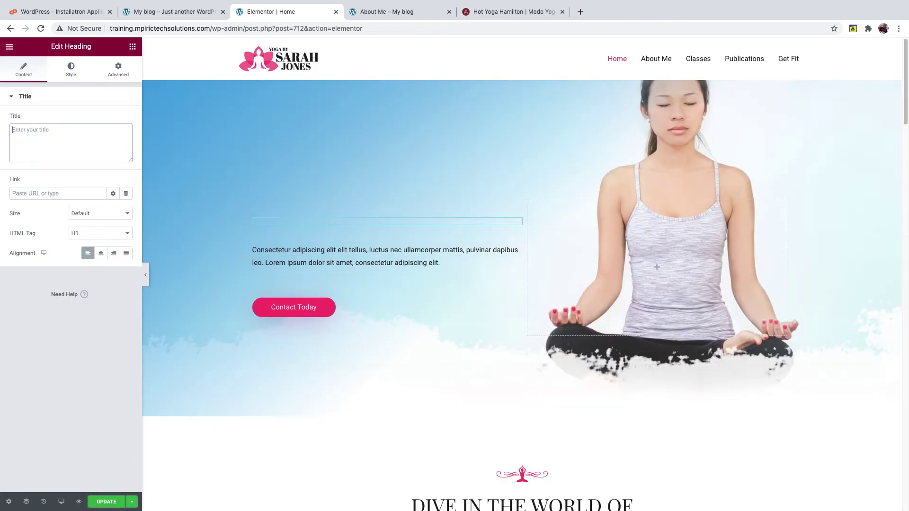
key(ctrl+v)
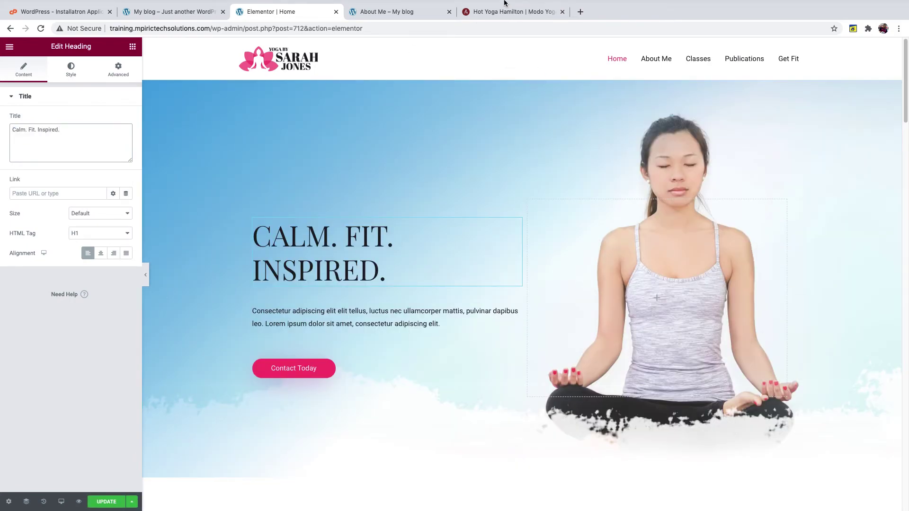
click(497, 15)
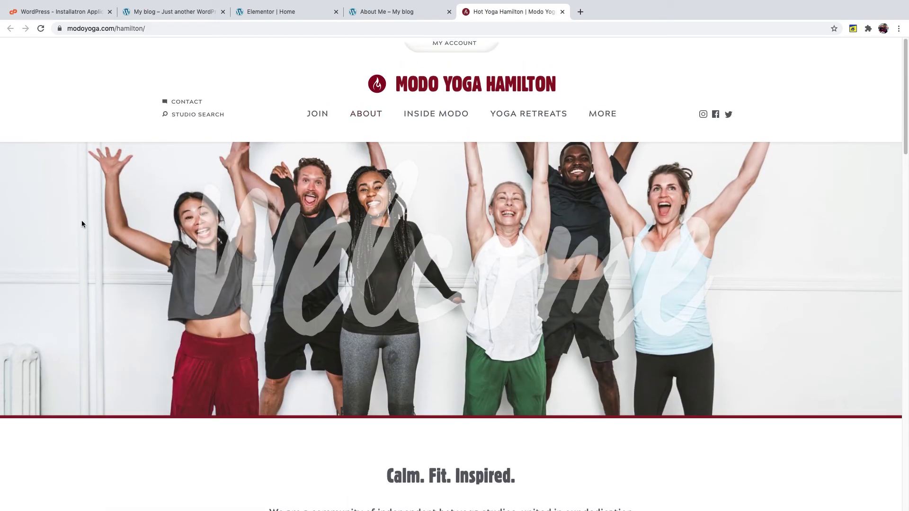
- Inspect the join-banner's background style and open Add-a-heading-2.png in a new tab
right_click(81, 218)
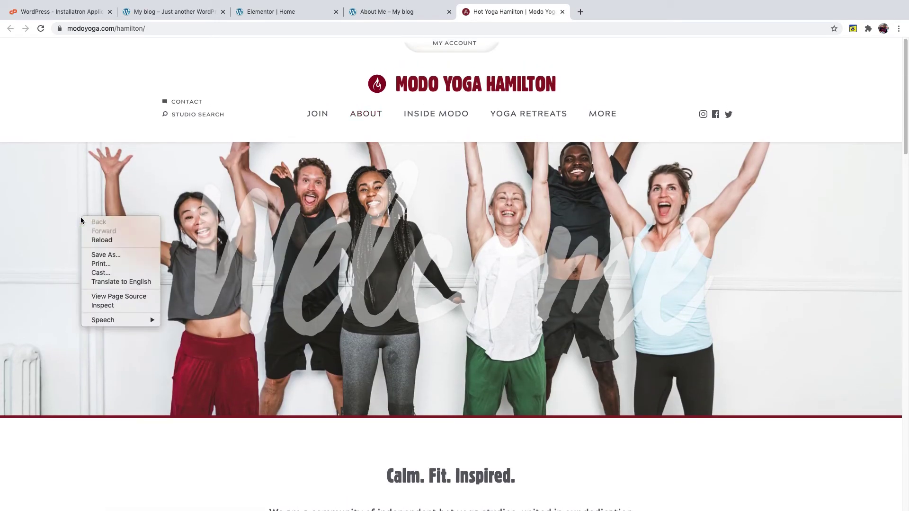
click(113, 306)
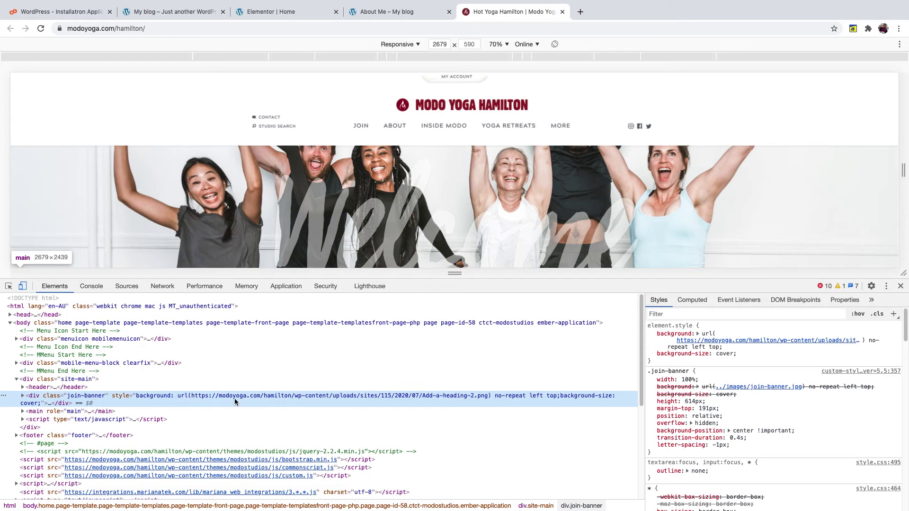
double_click(288, 396)
click(251, 396)
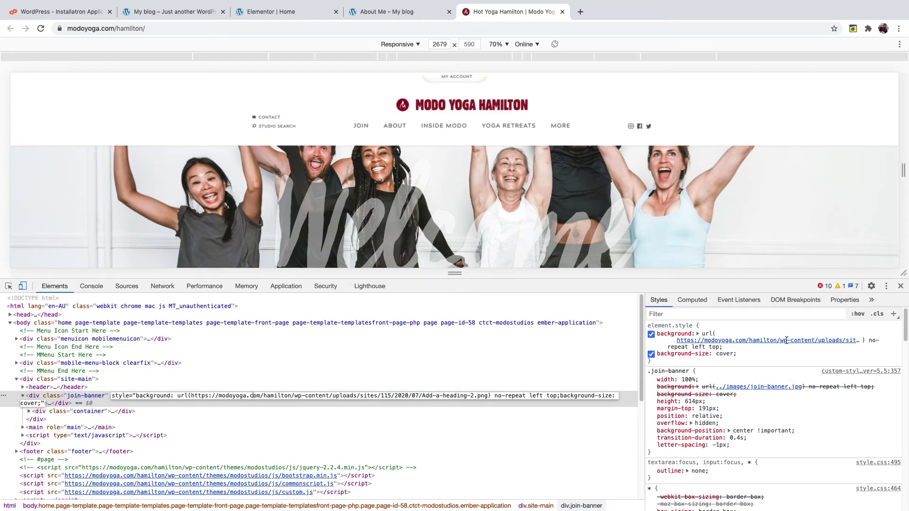
right_click(769, 341)
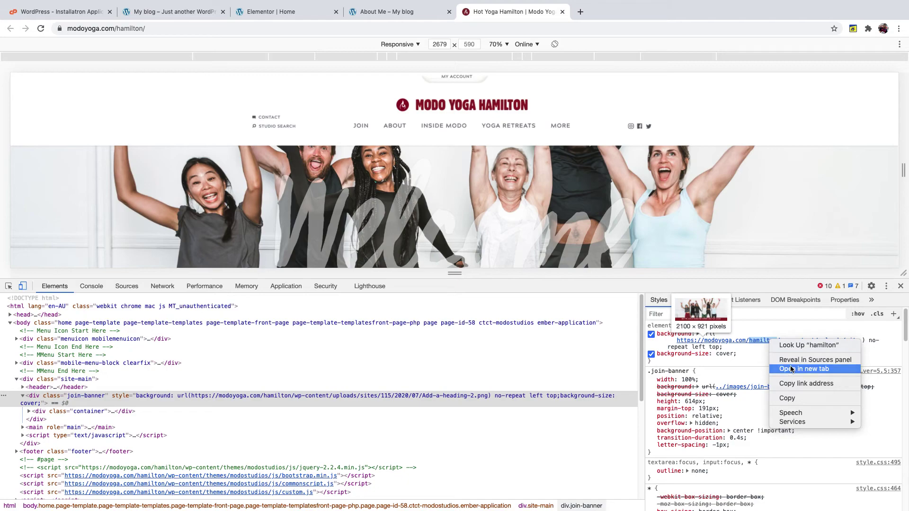
click(791, 368)
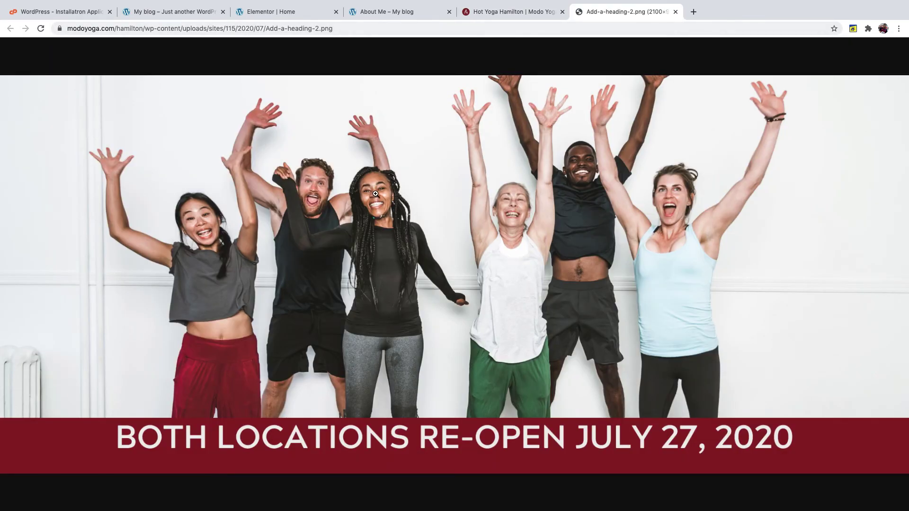
- Save the Add-a-heading-2.png group photo, then return to the Elementor Home editor
click(375, 194)
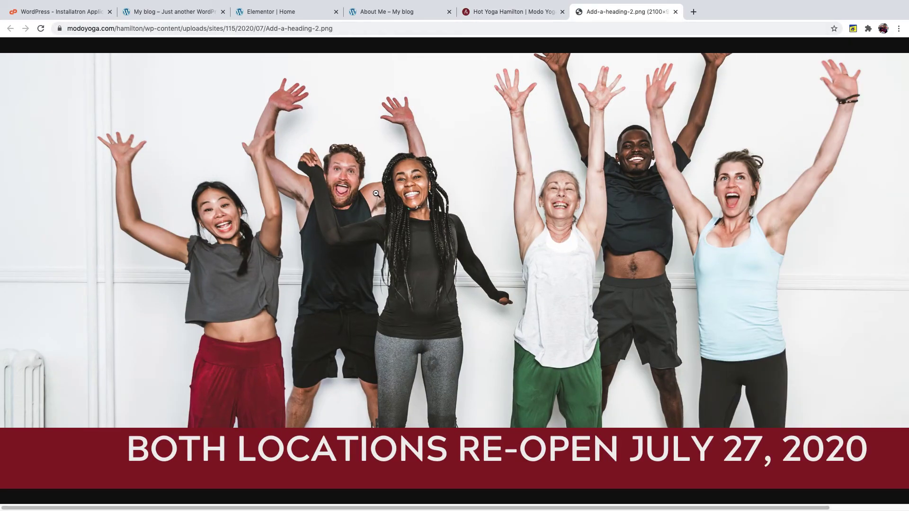
right_click(371, 191)
click(381, 205)
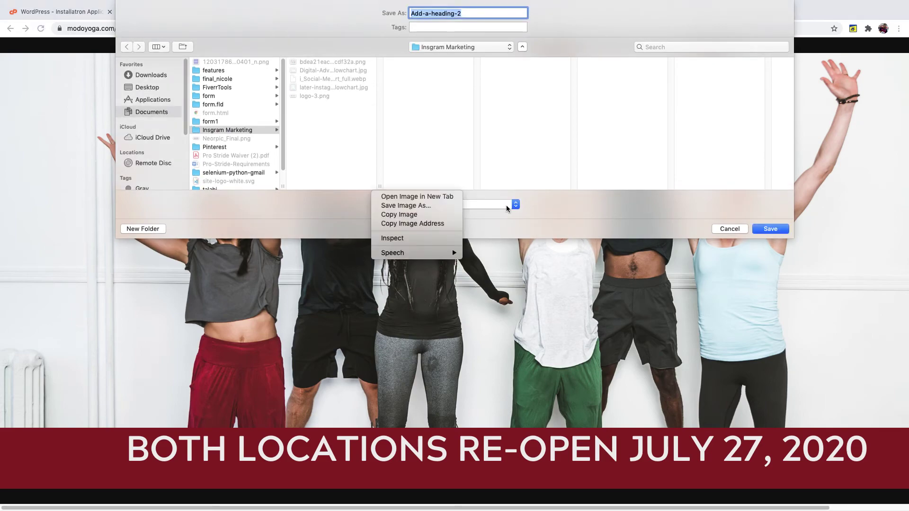
click(770, 229)
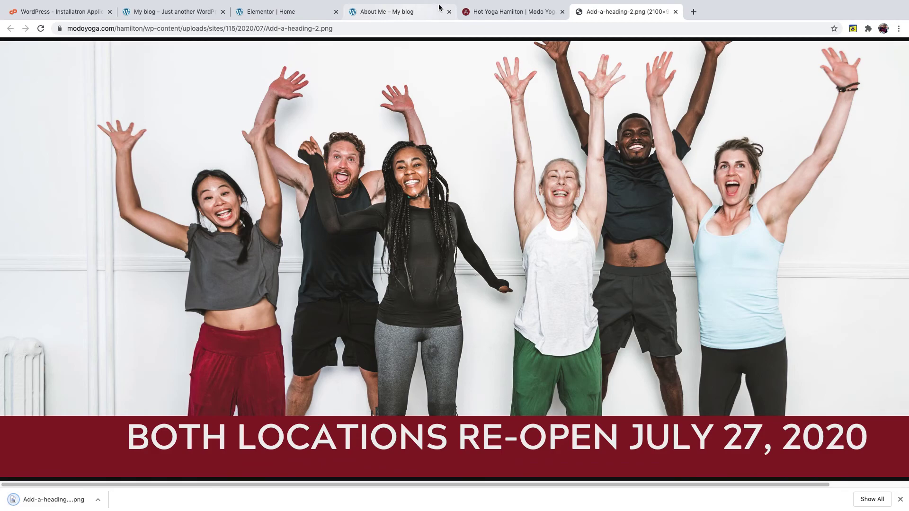
click(511, 11)
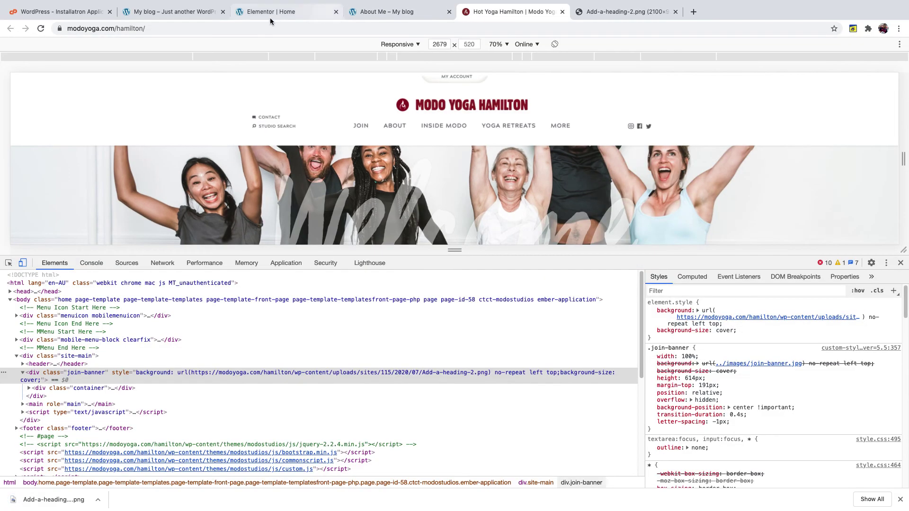
click(261, 12)
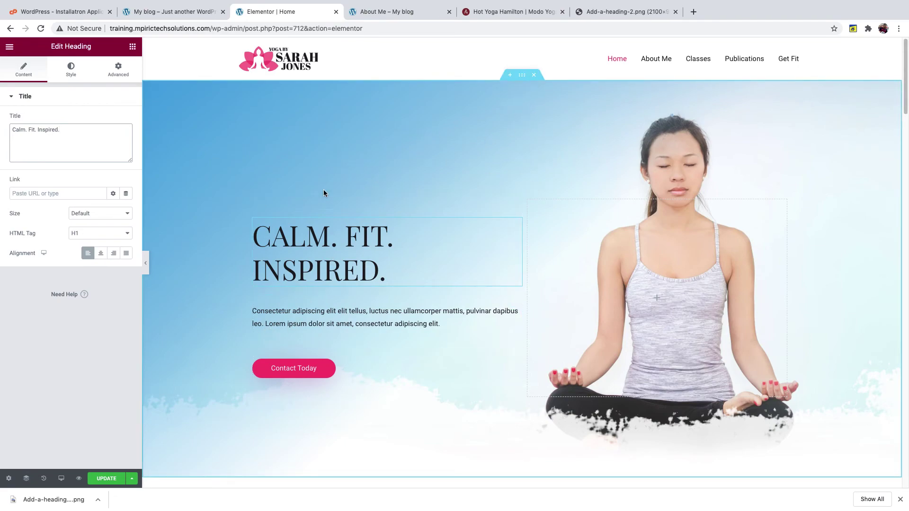
- From the hero section's background style settings, upload Add-a-heading-2.png (2100×921) to the media library
right_click(393, 101)
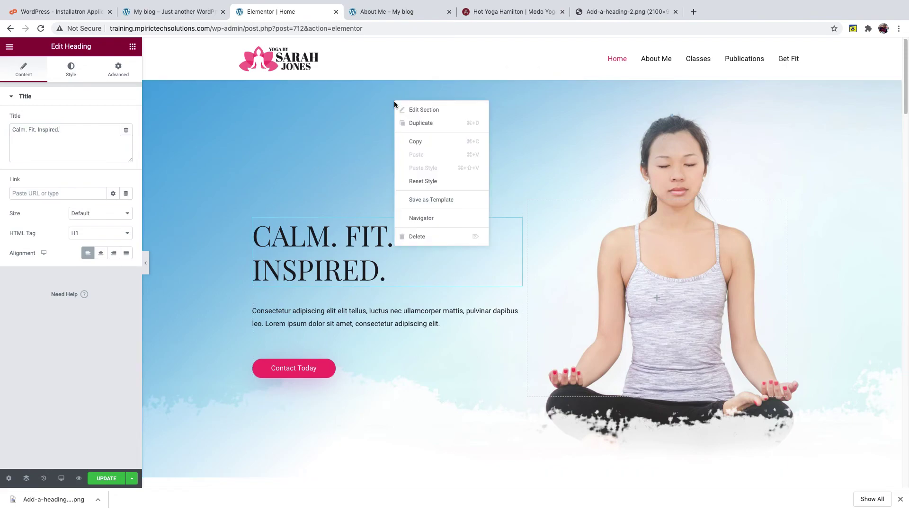
click(423, 110)
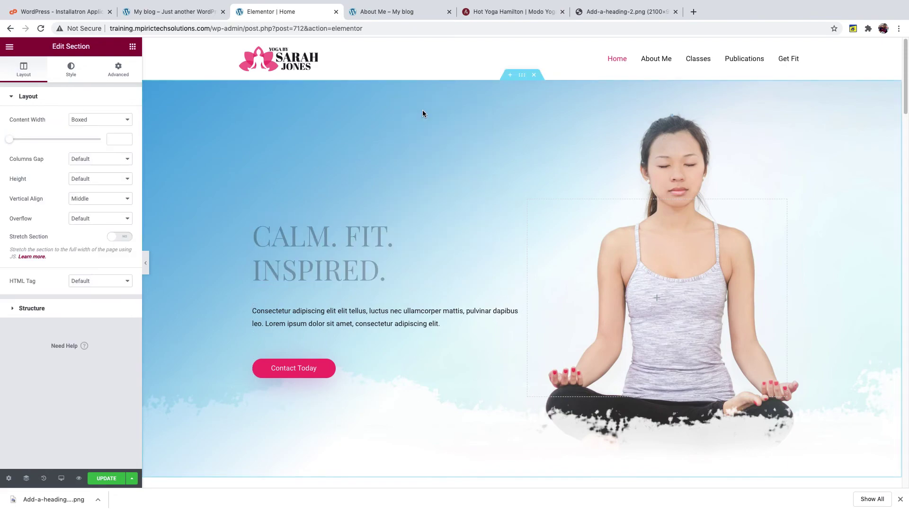
click(72, 69)
mouse_move(53, 230)
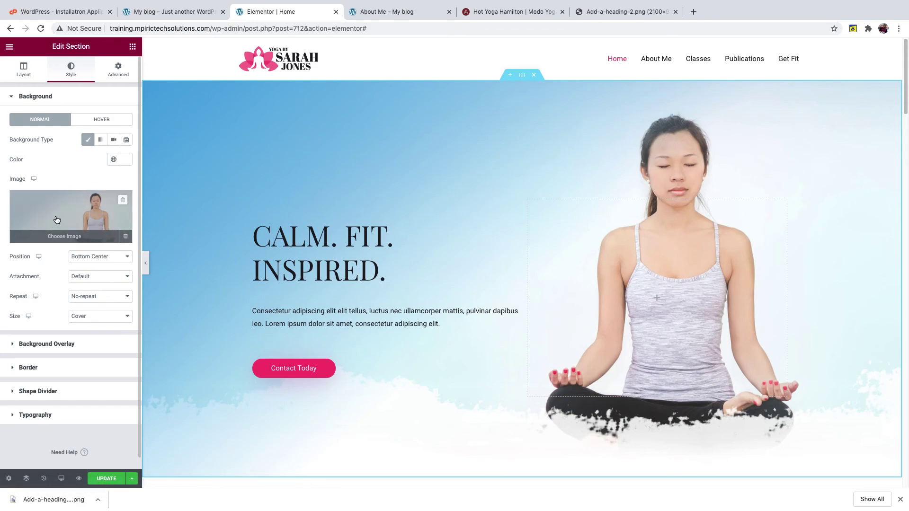
click(53, 206)
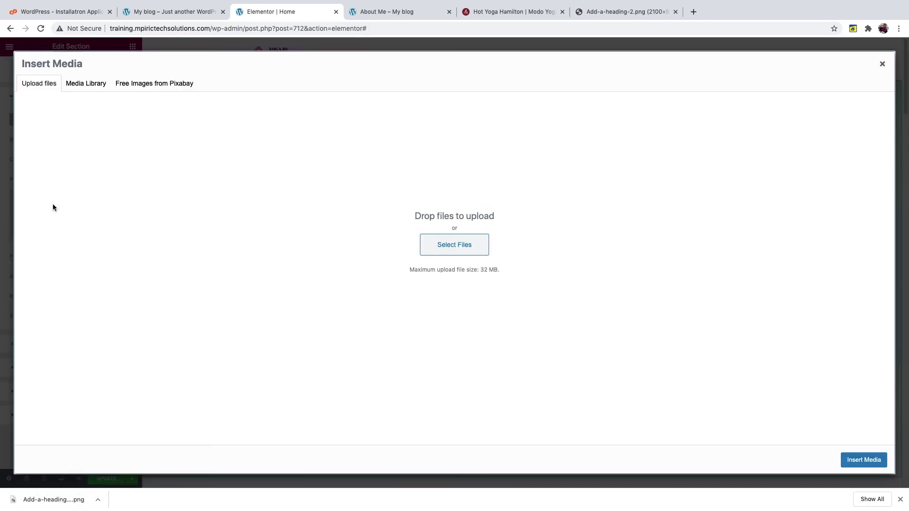
drag(35, 504, 165, 369)
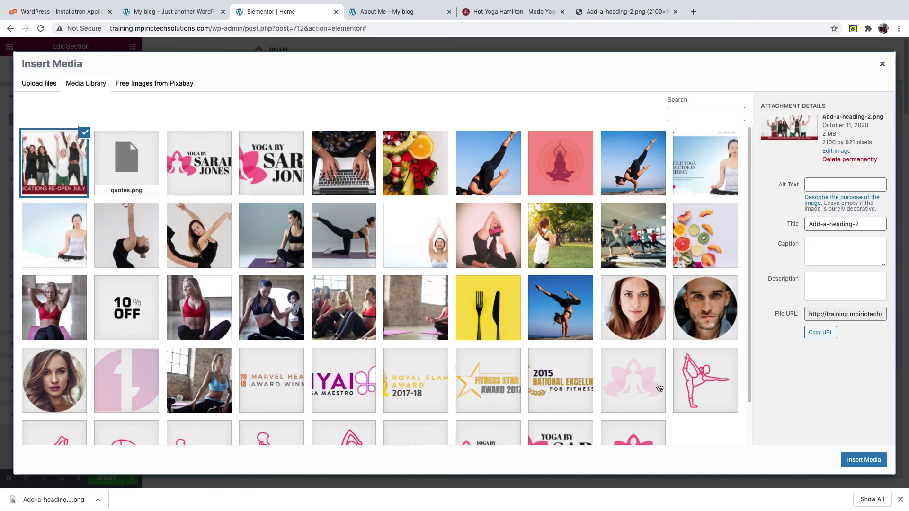
- Insert Add-a-heading-2.png as the hero section background and update the Home page
click(866, 460)
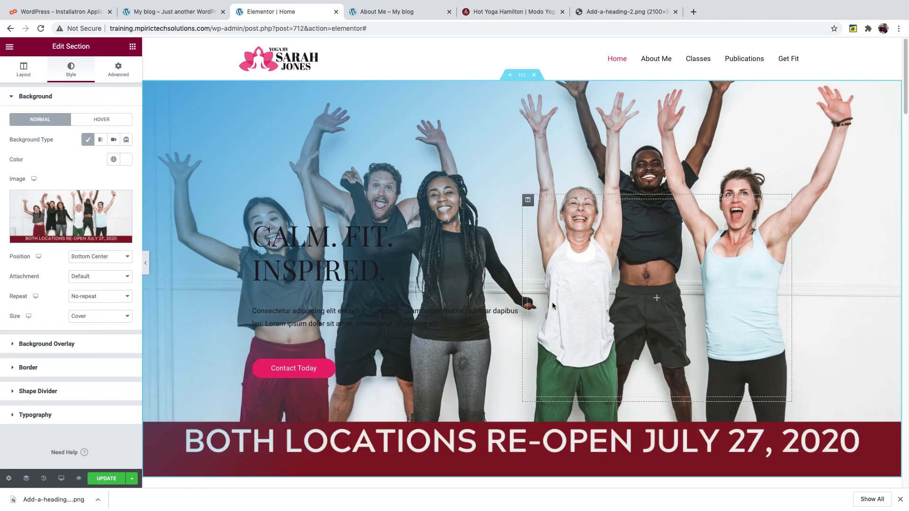
click(101, 479)
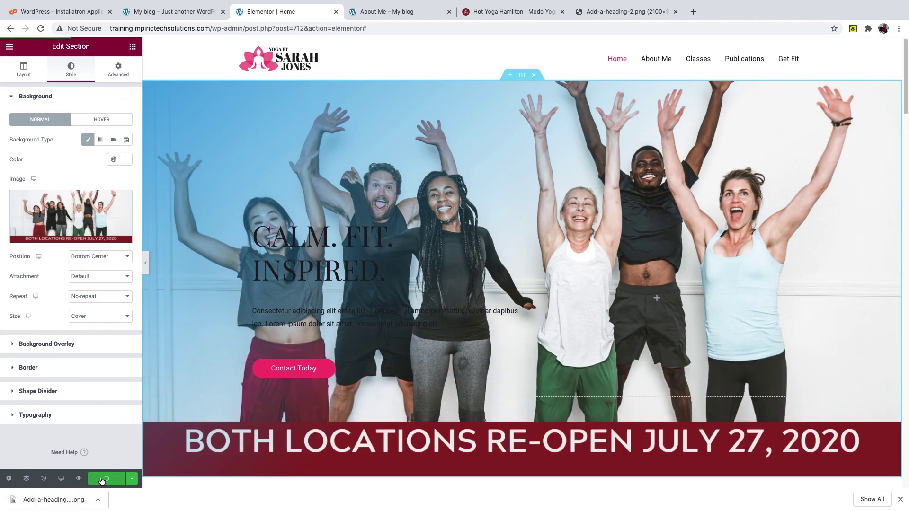
mouse_move(513, 2)
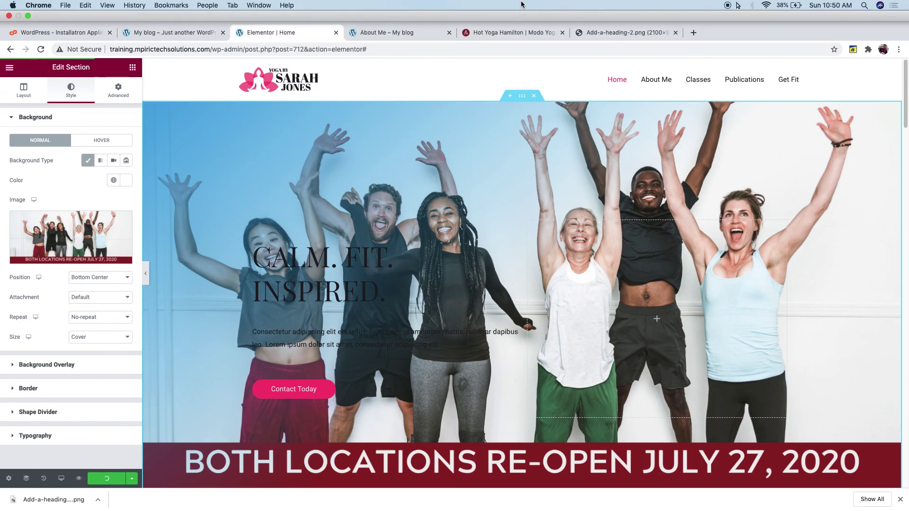